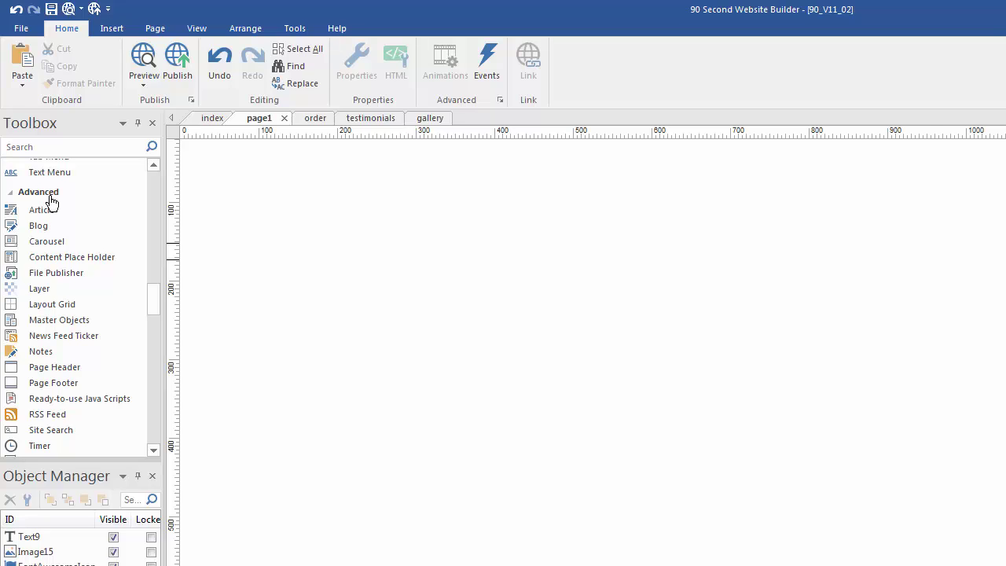
Step: Draw a layer about 525 by 290 pixels in the upper part of page1
{"action": "left_click_drag", "start_coordinate": [36, 257], "coordinate": [343, 351]}
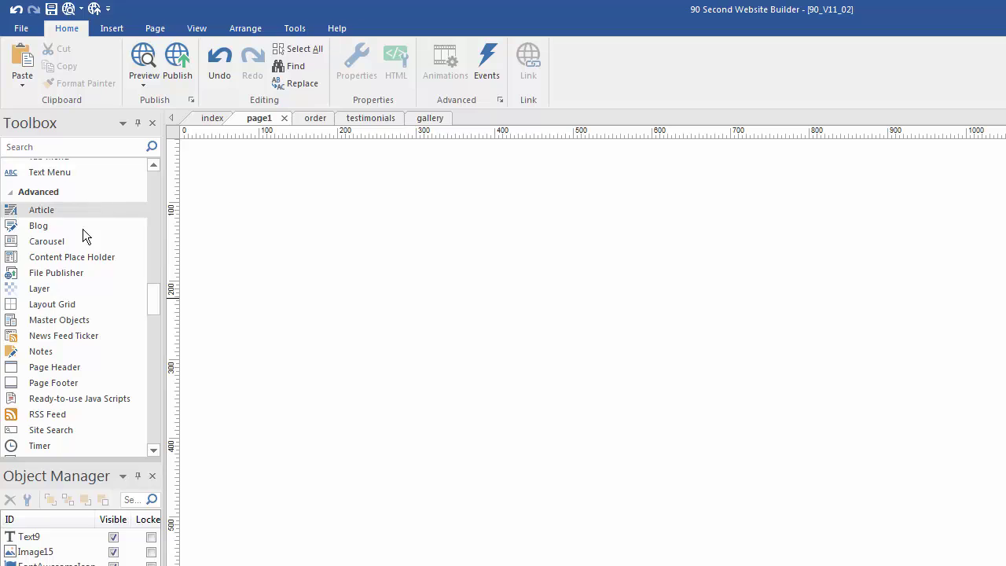
{"action": "left_click", "coordinate": [46, 291]}
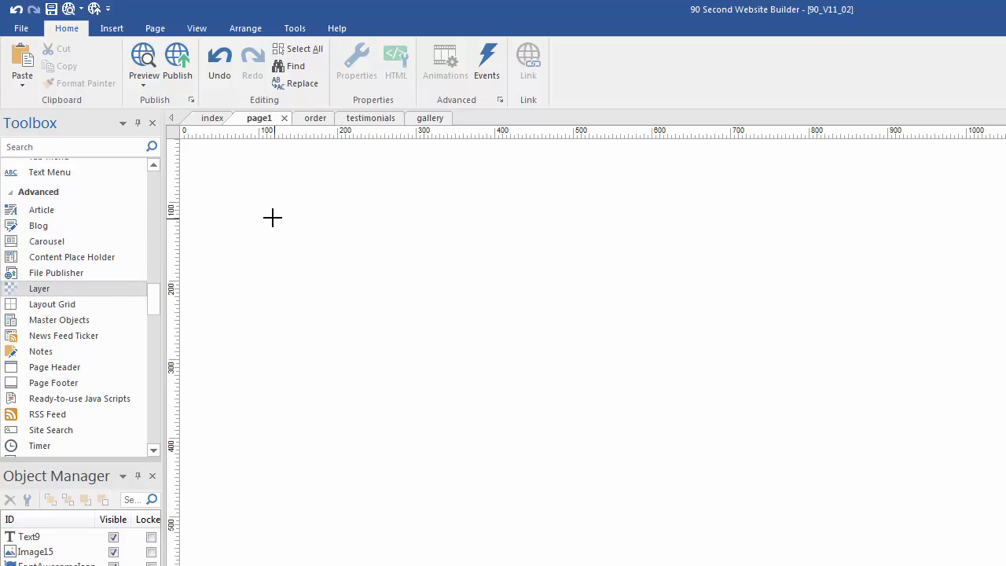
{"action": "left_click_drag", "start_coordinate": [272, 212], "coordinate": [686, 440]}
{"action": "left_click_drag", "start_coordinate": [510, 356], "coordinate": [503, 341]}
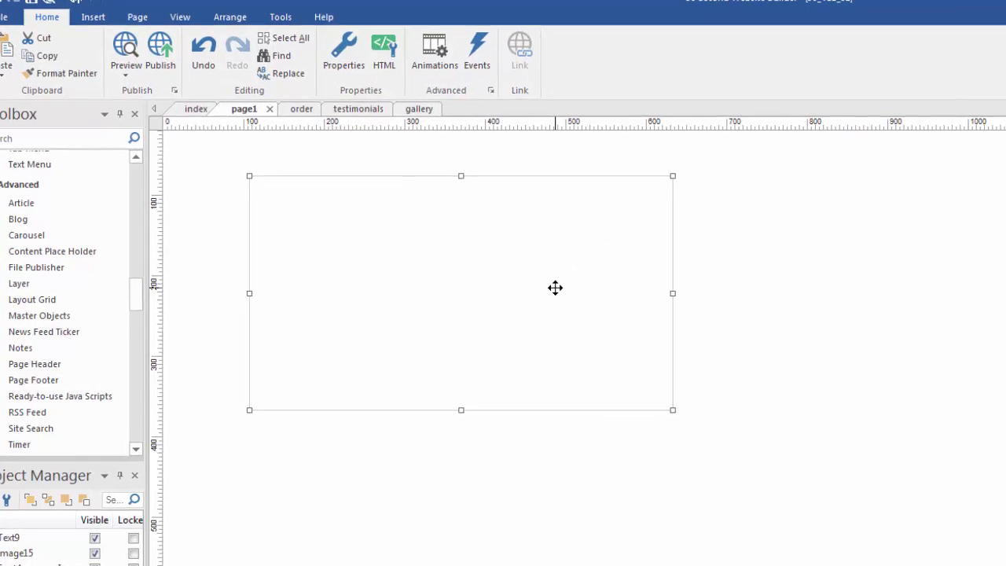
Step: Look through the layer's general, style, background mode, event and form settings without changing anything
{"action": "double_click", "coordinate": [517, 266]}
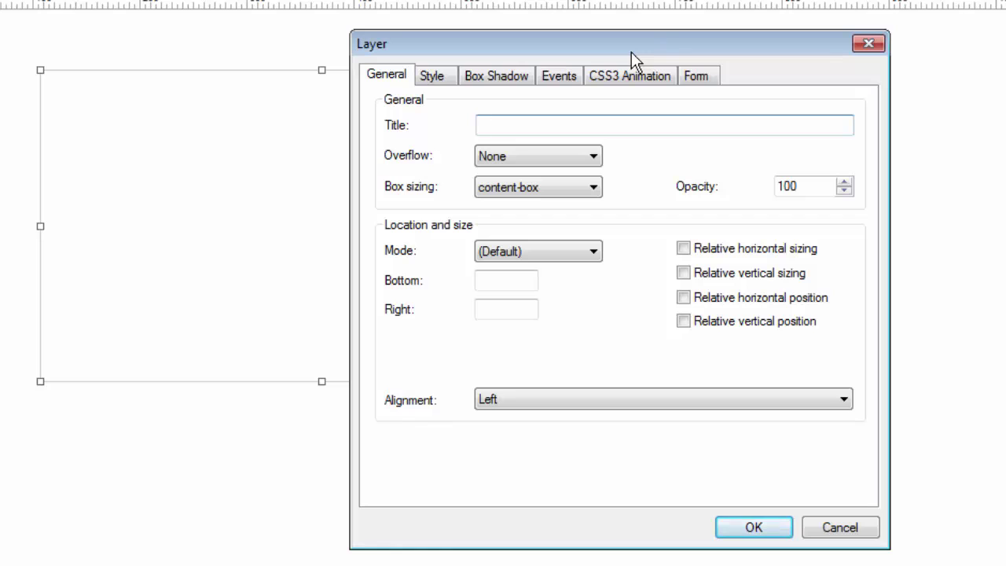
{"action": "left_click", "coordinate": [432, 75]}
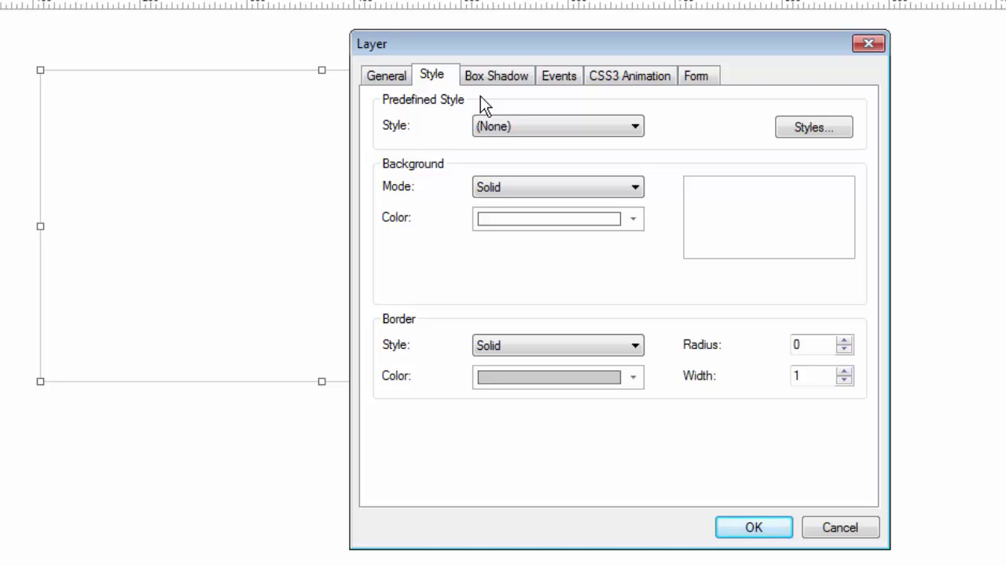
{"action": "left_click", "coordinate": [636, 187]}
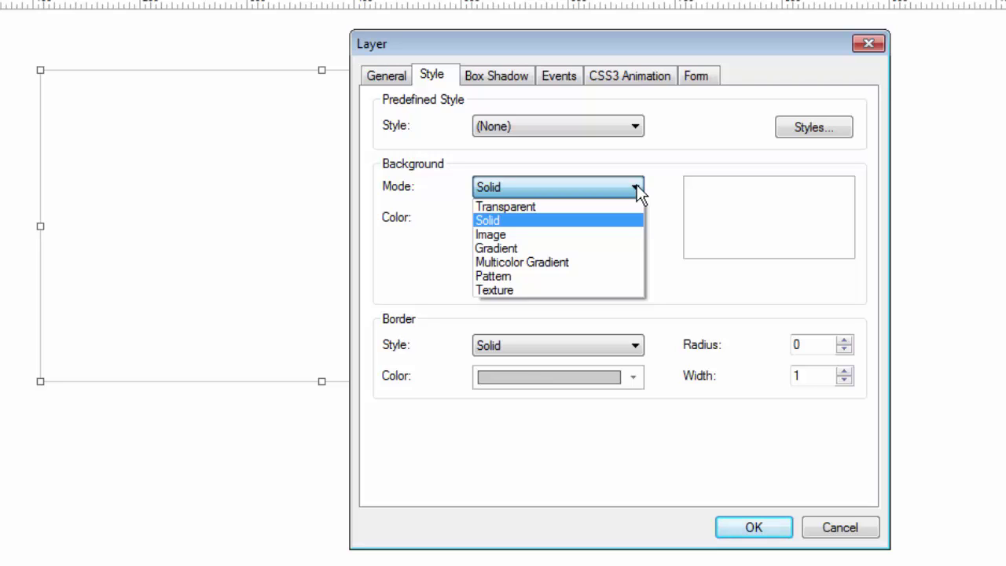
{"action": "left_click", "coordinate": [508, 70]}
{"action": "left_click", "coordinate": [505, 73]}
{"action": "left_click", "coordinate": [555, 77]}
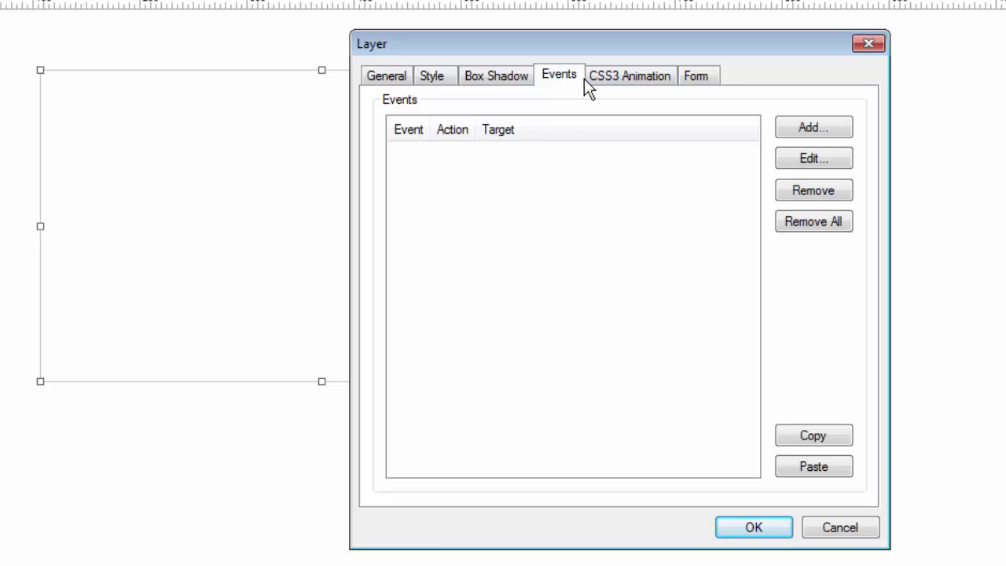
{"action": "left_click", "coordinate": [697, 79]}
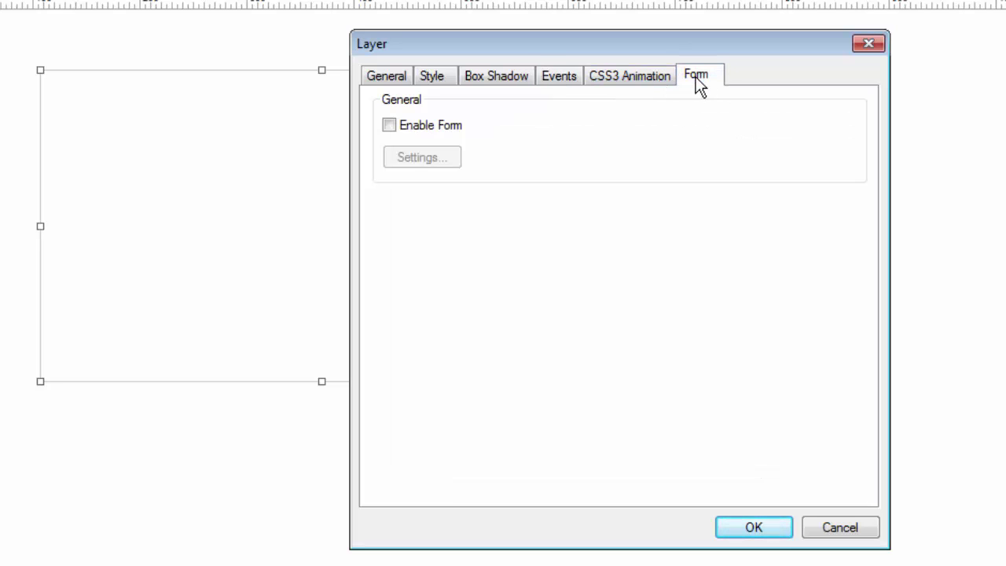
{"action": "left_click", "coordinate": [387, 79]}
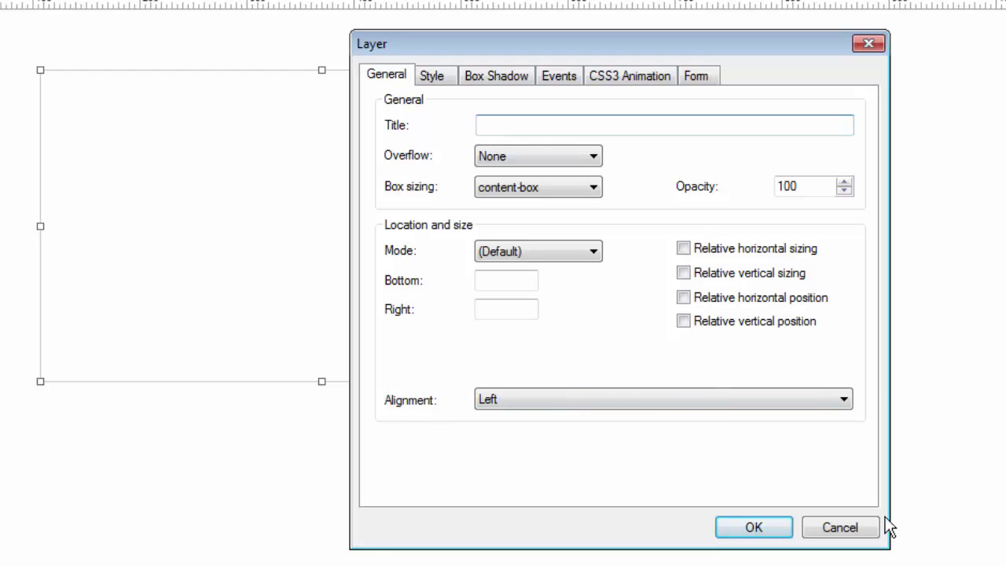
{"action": "left_click", "coordinate": [853, 530]}
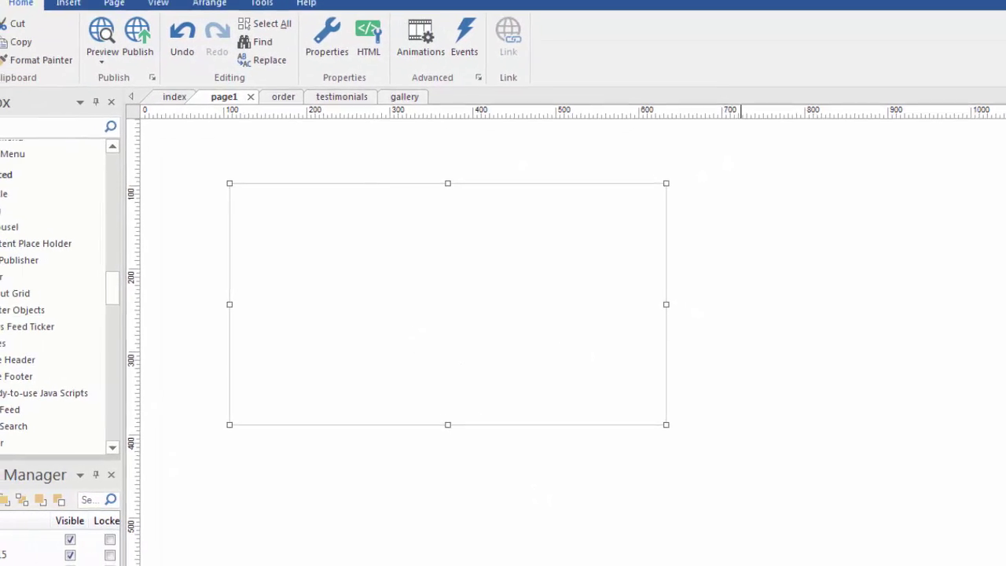
Step: Place the logo image, the YouTube and Facebook icons, and the Member Log-In link inside the layer
{"action": "left_click_drag", "start_coordinate": [720, 554], "coordinate": [433, 260]}
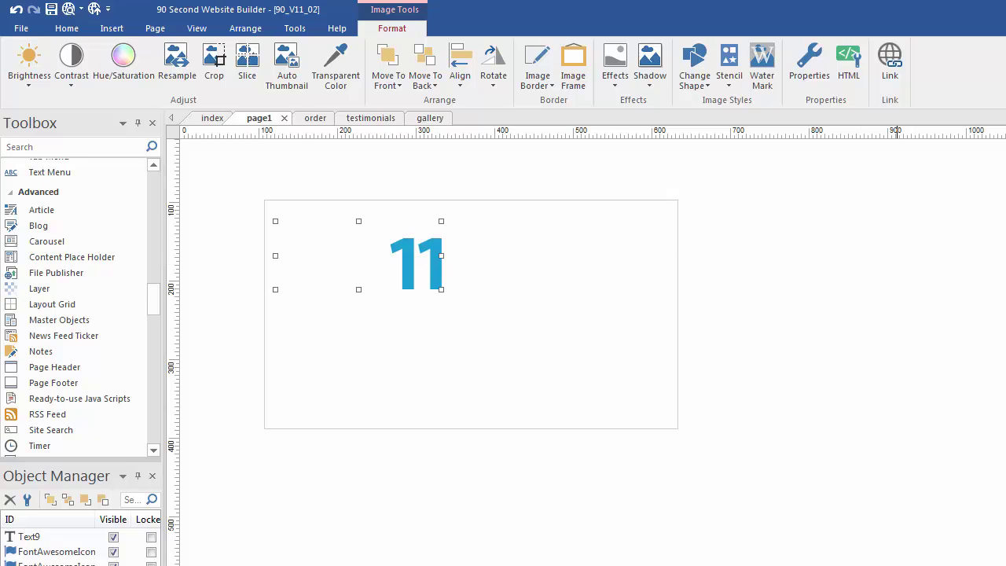
{"action": "key", "text": "Escape"}
{"action": "left_click_drag", "start_coordinate": [762, 539], "coordinate": [602, 389]}
{"action": "left_click_drag", "start_coordinate": [820, 548], "coordinate": [602, 294]}
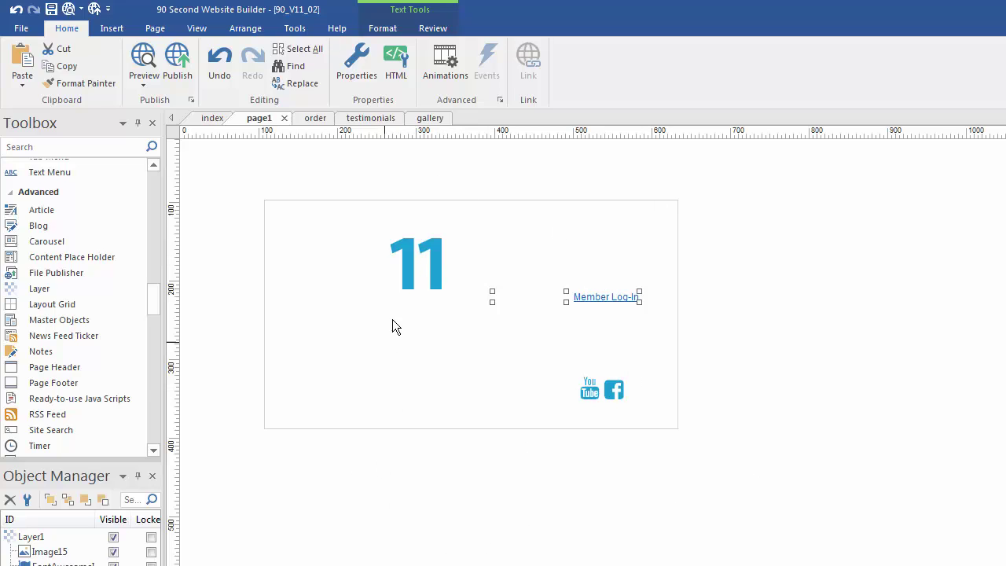
Step: Move the logo image down in the layer until its lower edge passes the layer's bottom border
{"action": "left_click", "coordinate": [424, 276]}
{"action": "left_click_drag", "start_coordinate": [423, 276], "coordinate": [449, 393]}
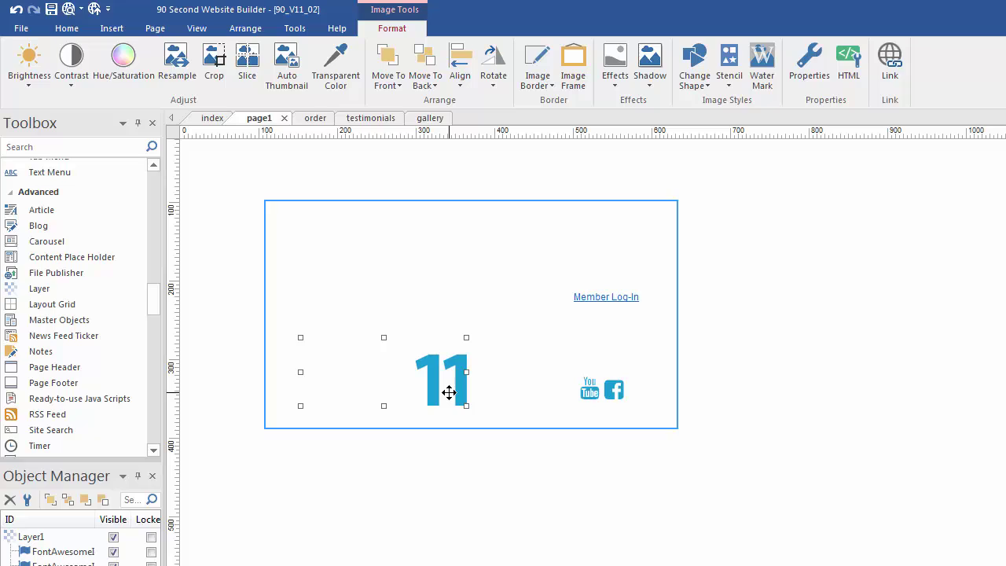
{"action": "left_click_drag", "start_coordinate": [449, 393], "coordinate": [425, 416]}
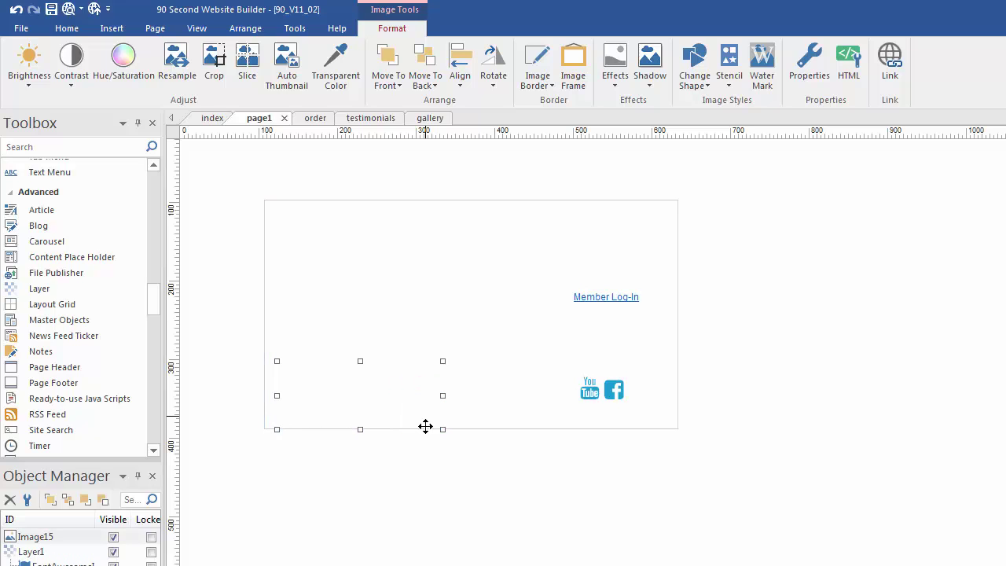
Step: Put the detached logo back inside the layer and reposition the layer on the page
{"action": "left_click_drag", "start_coordinate": [509, 277], "coordinate": [557, 243]}
{"action": "left_click", "coordinate": [438, 425]}
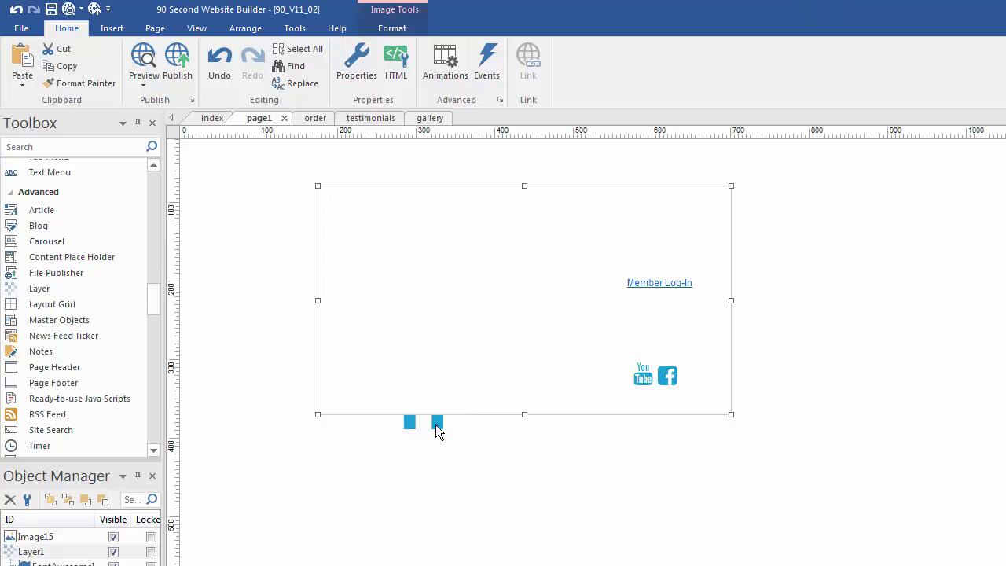
{"action": "left_click_drag", "start_coordinate": [448, 424], "coordinate": [503, 296]}
{"action": "left_click_drag", "start_coordinate": [637, 198], "coordinate": [571, 197]}
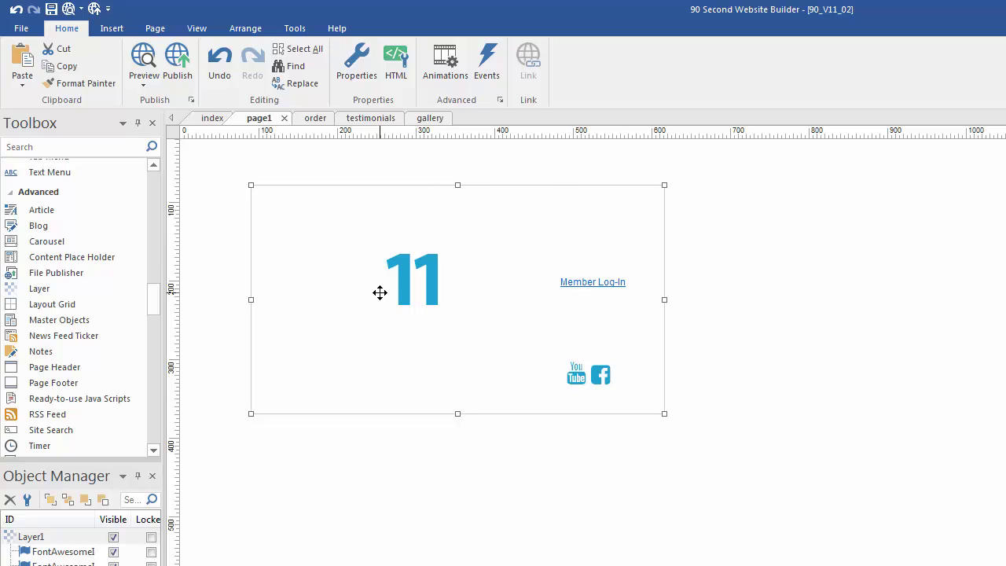
Step: Set the layer's solid background color to dark gray from the recent colors
{"action": "double_click", "coordinate": [582, 214]}
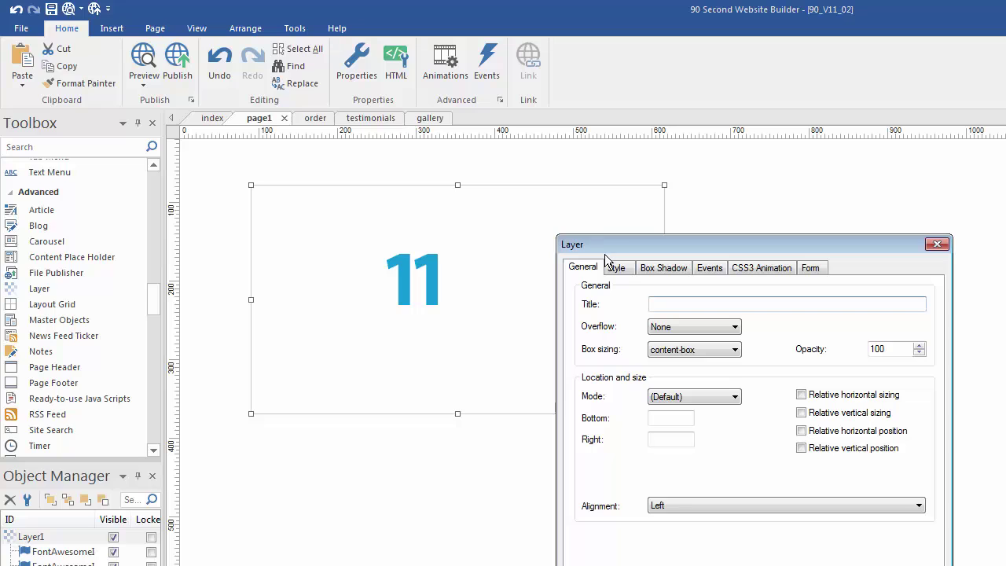
{"action": "left_click_drag", "start_coordinate": [633, 243], "coordinate": [627, 205]}
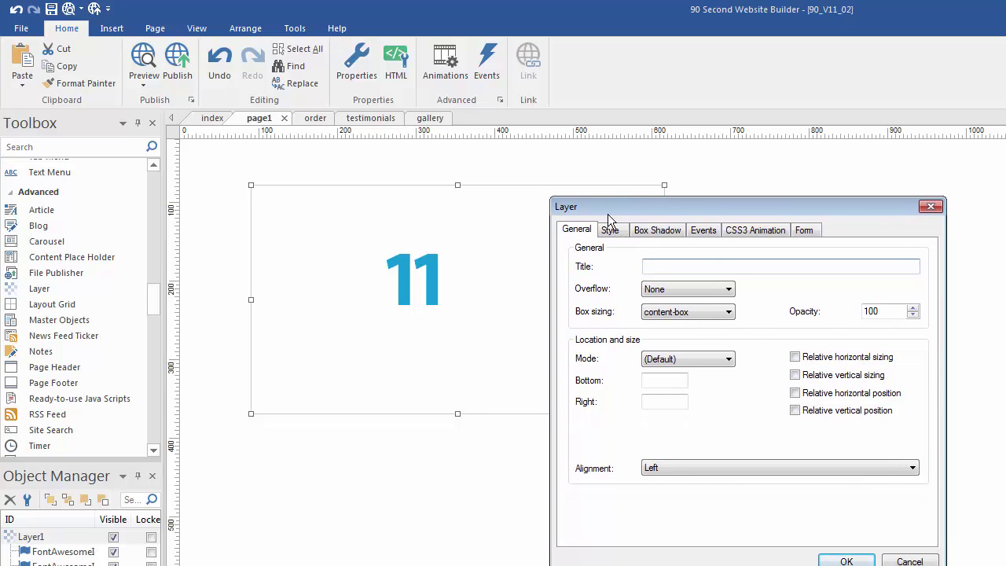
{"action": "left_click", "coordinate": [610, 231]}
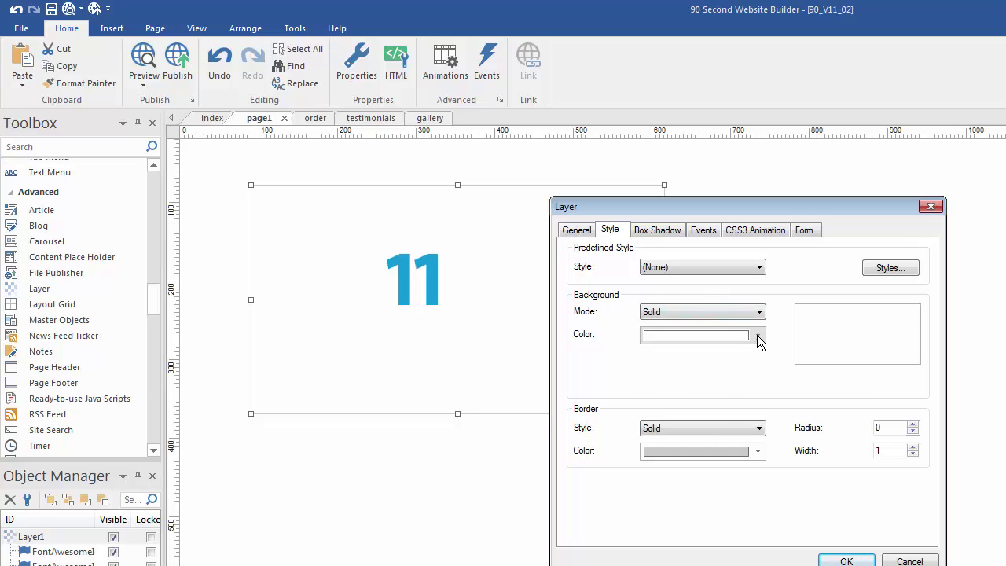
{"action": "left_click", "coordinate": [757, 335]}
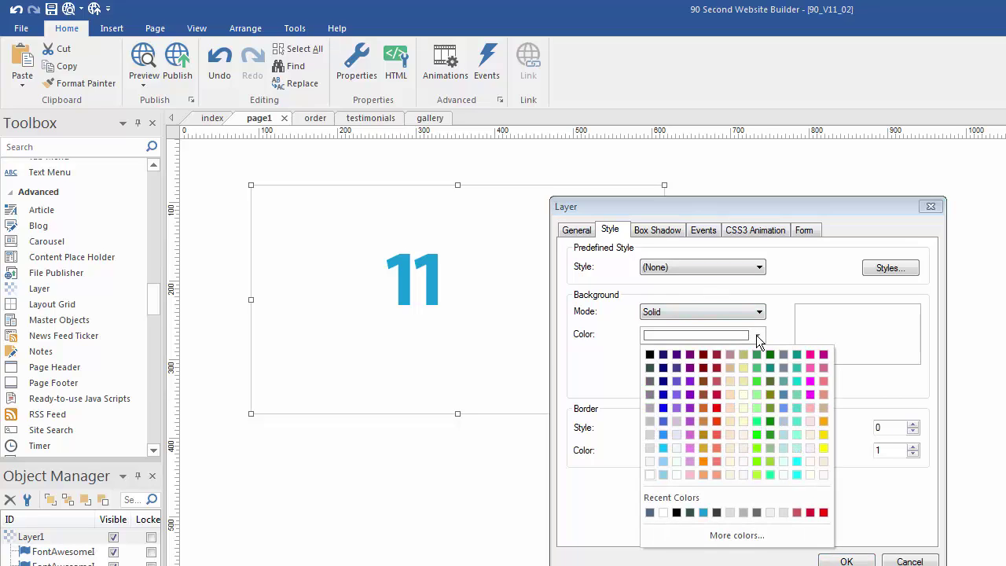
{"action": "left_click", "coordinate": [689, 512]}
{"action": "left_click", "coordinate": [847, 560]}
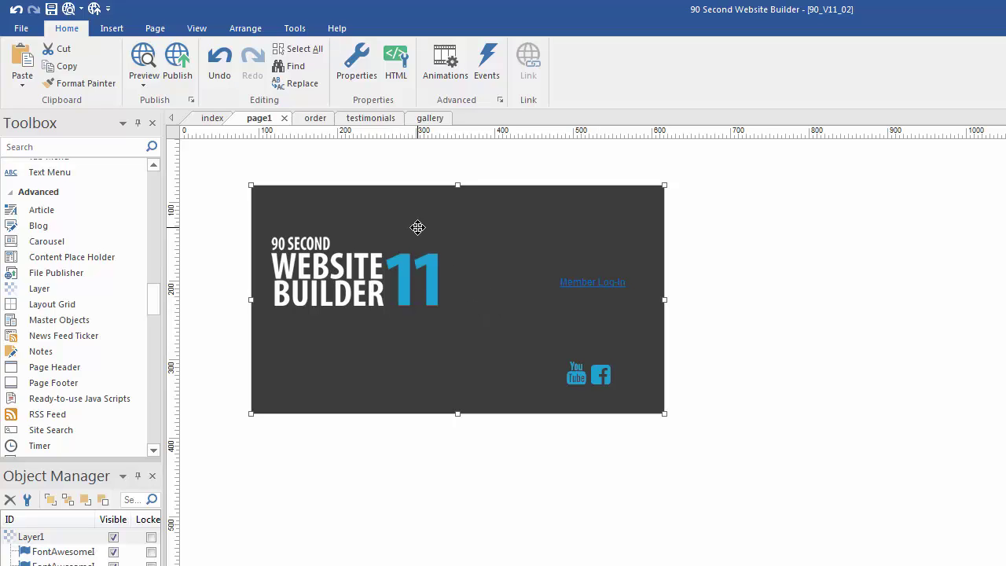
Step: Move the logo lower within the layer and place the layer in the page's top-left corner
{"action": "left_click_drag", "start_coordinate": [418, 227], "coordinate": [481, 259]}
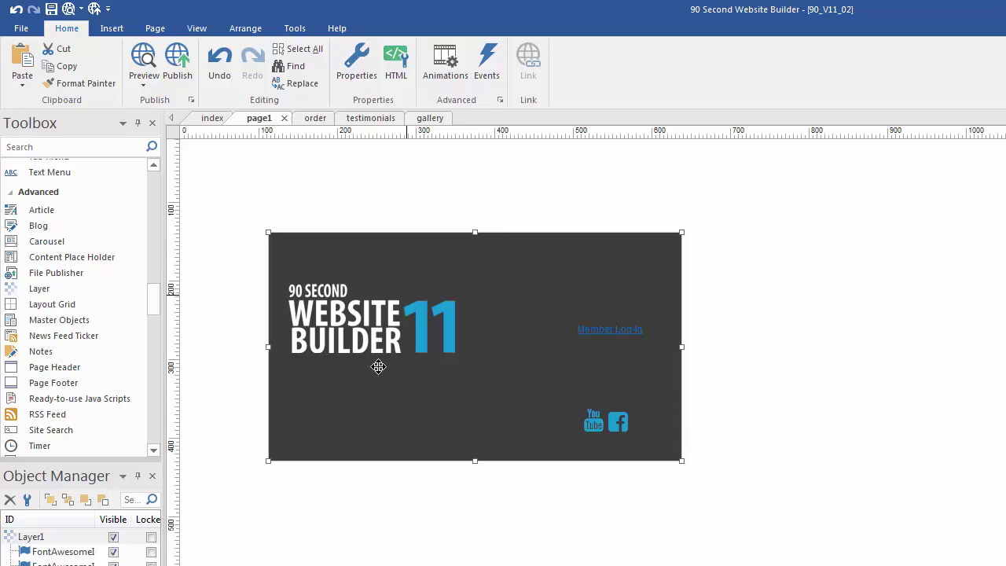
{"action": "left_click_drag", "start_coordinate": [518, 272], "coordinate": [550, 273]}
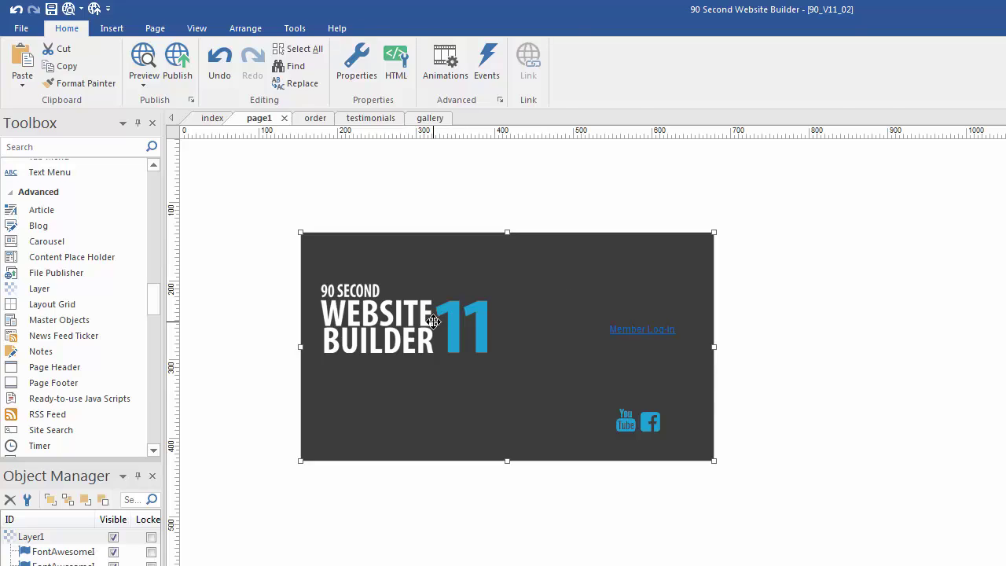
{"action": "left_click_drag", "start_coordinate": [434, 321], "coordinate": [446, 396]}
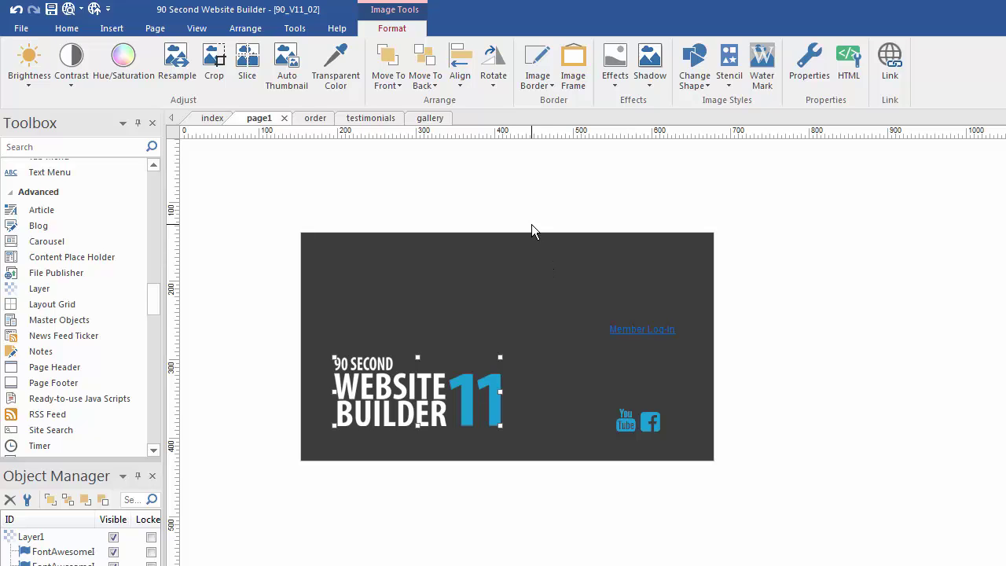
{"action": "left_click_drag", "start_coordinate": [525, 271], "coordinate": [370, 220]}
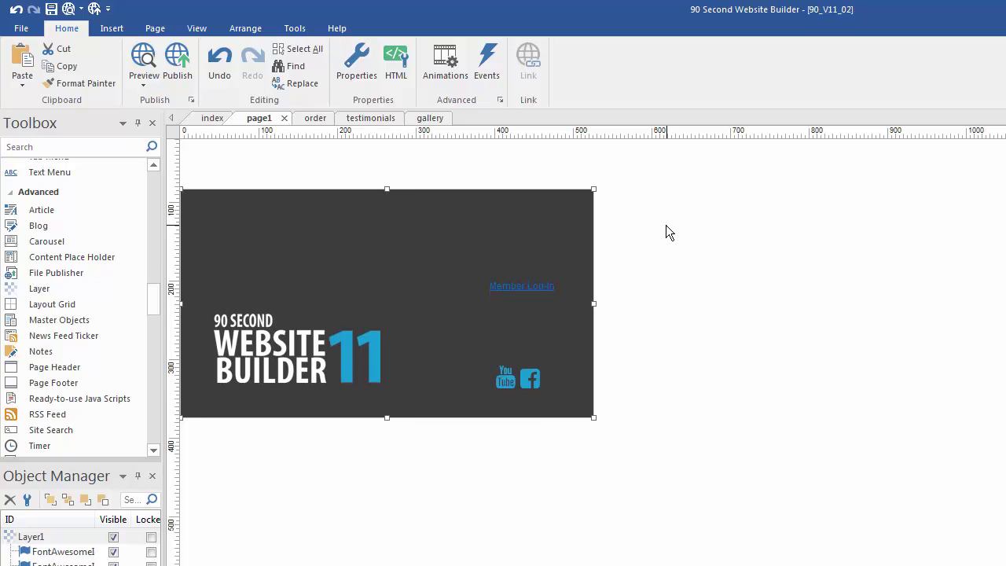
{"action": "left_click_drag", "start_coordinate": [448, 234], "coordinate": [431, 182]}
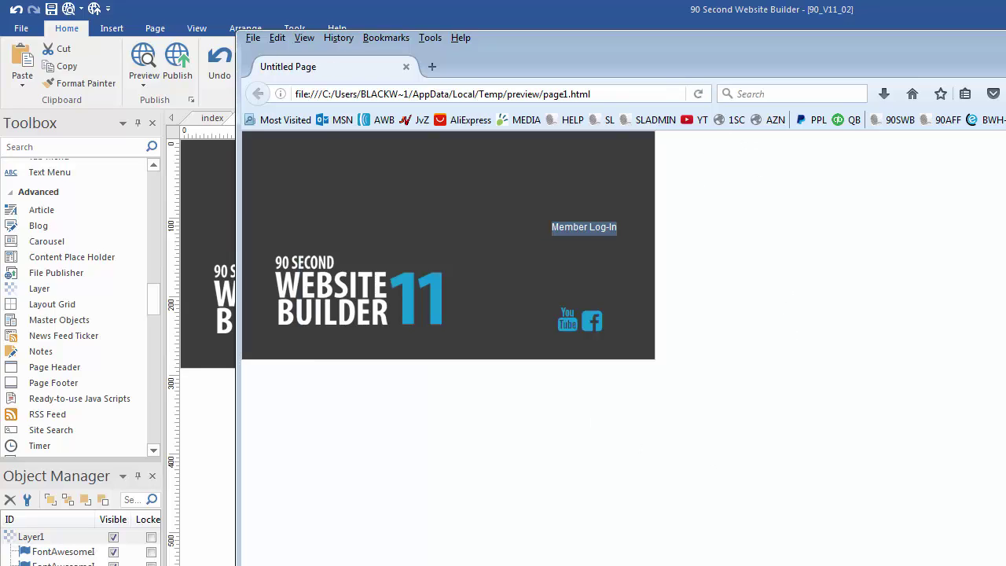
Step: Check the layer in the browser preview of page1 at a wider window size, and close the preview
{"action": "left_click_drag", "start_coordinate": [1004, 220], "coordinate": [1005, 252]}
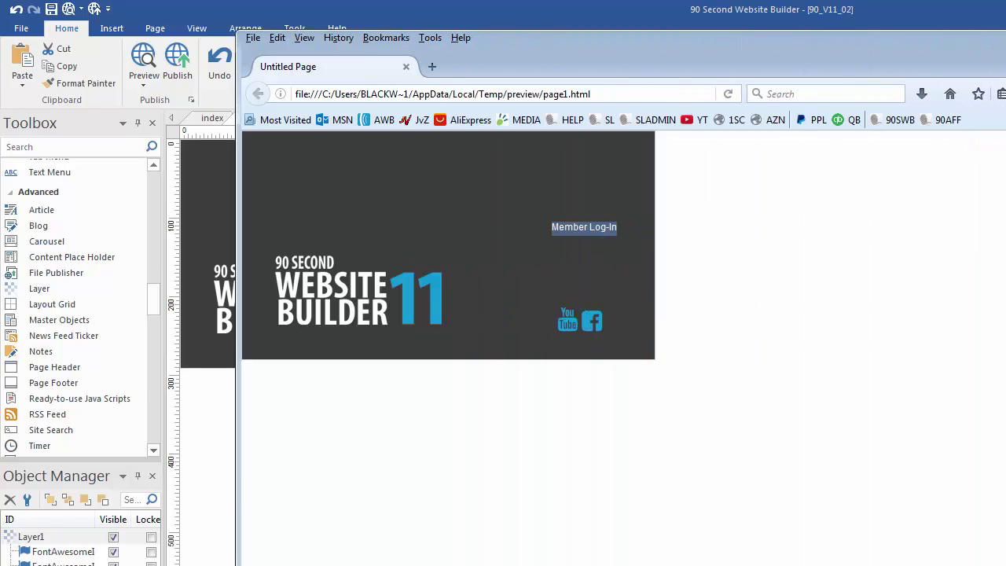
{"action": "key", "text": "alt+F4"}
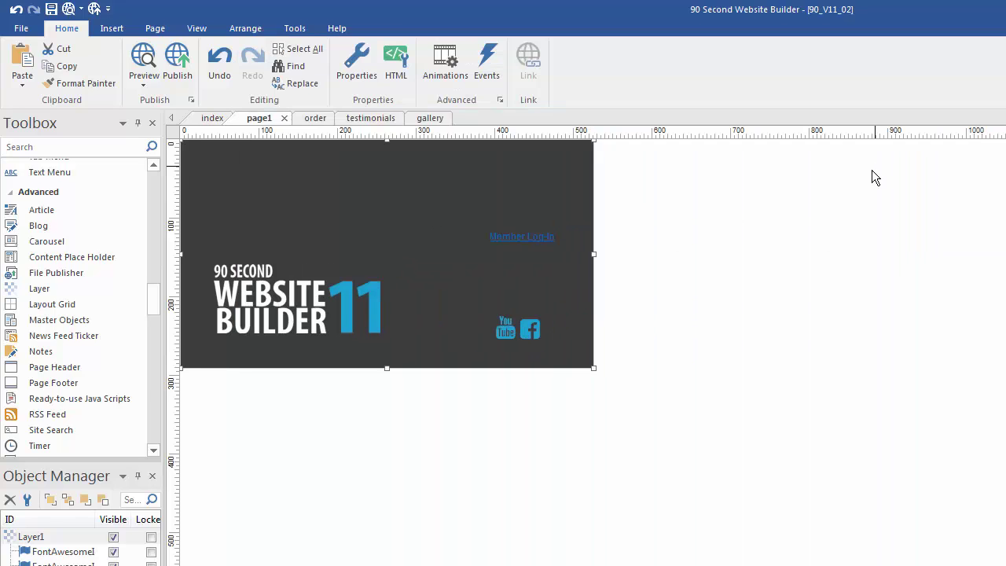
Step: Enable relative horizontal sizing for the layer and set its alignment to Center
{"action": "double_click", "coordinate": [437, 197]}
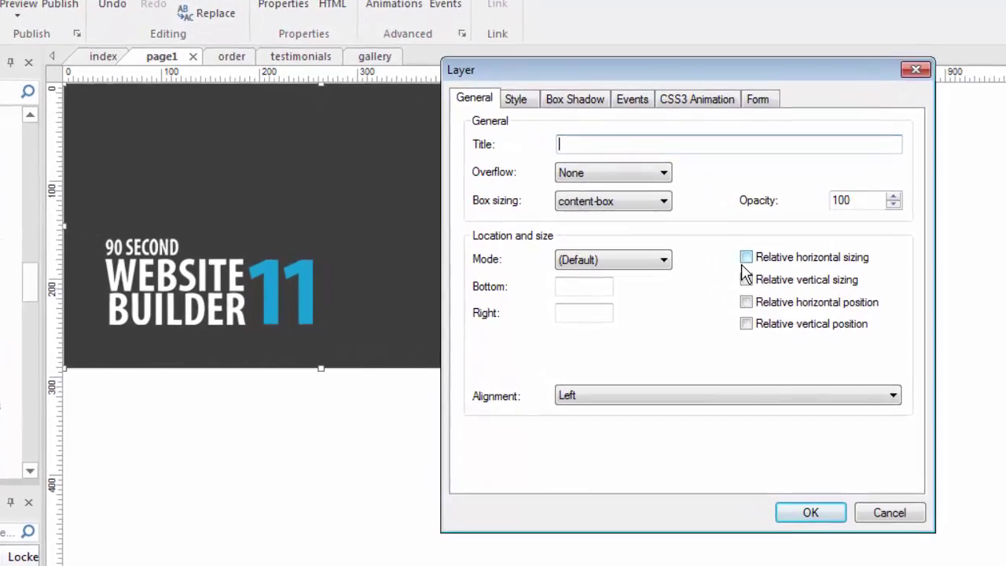
{"action": "left_click", "coordinate": [746, 258]}
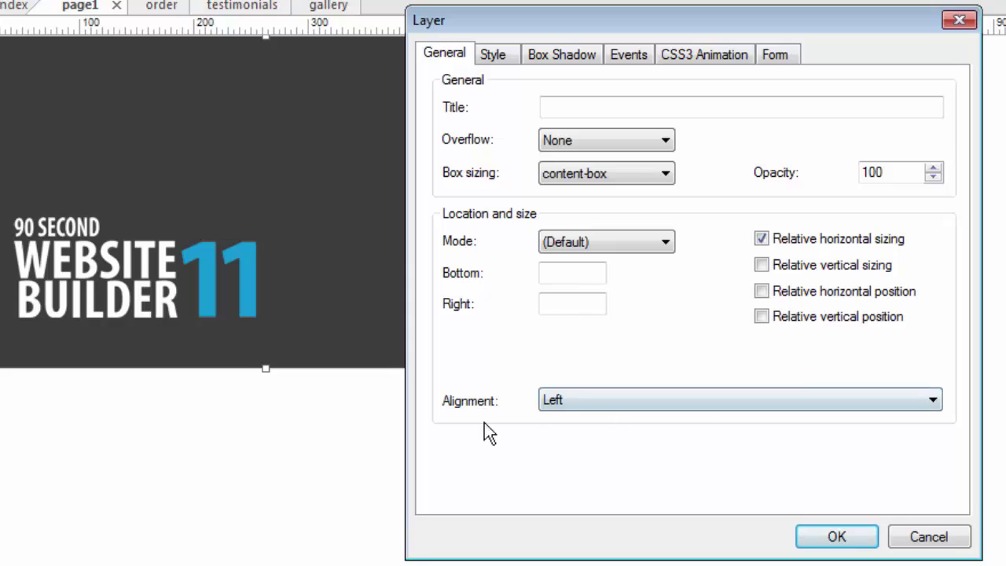
{"action": "left_click", "coordinate": [603, 395]}
{"action": "left_click", "coordinate": [583, 439]}
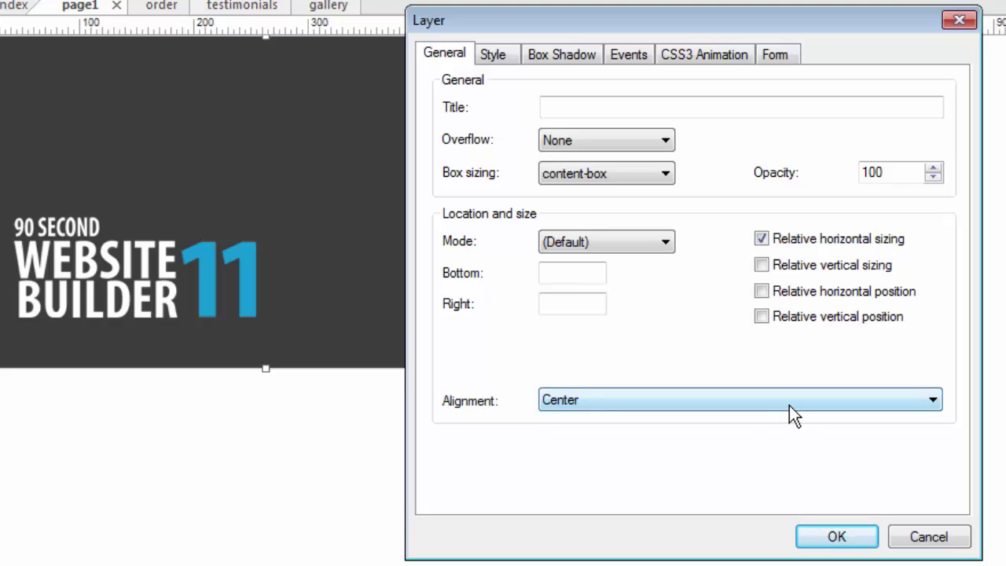
{"action": "left_click", "coordinate": [837, 538]}
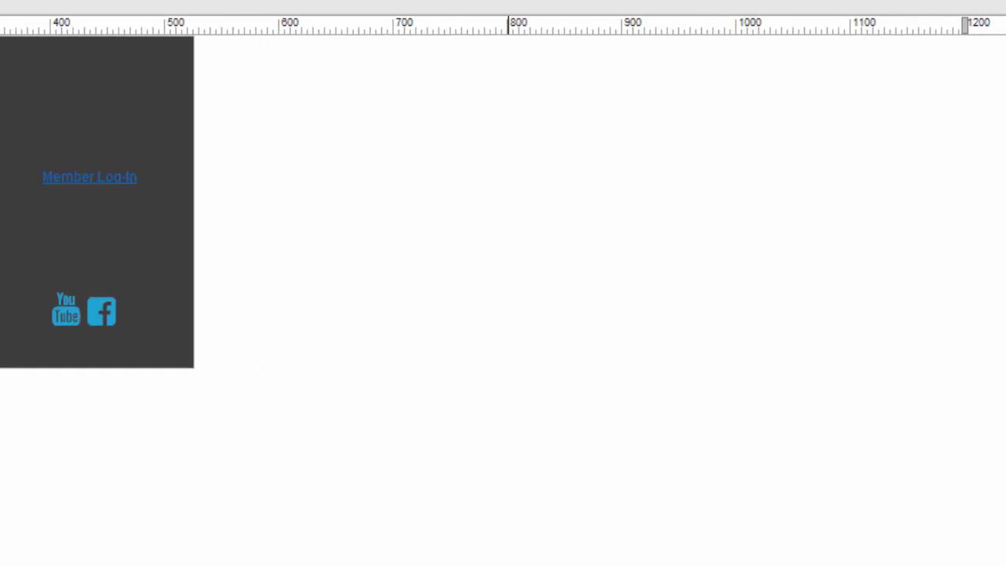
Step: Check the page width in the properties of page1
{"action": "right_click", "coordinate": [374, 130]}
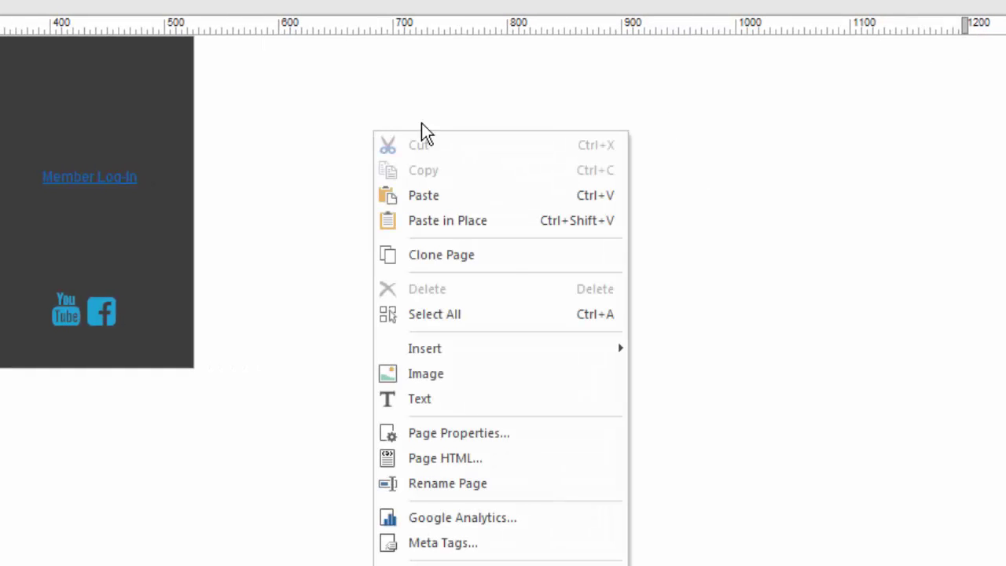
{"action": "left_click", "coordinate": [455, 433]}
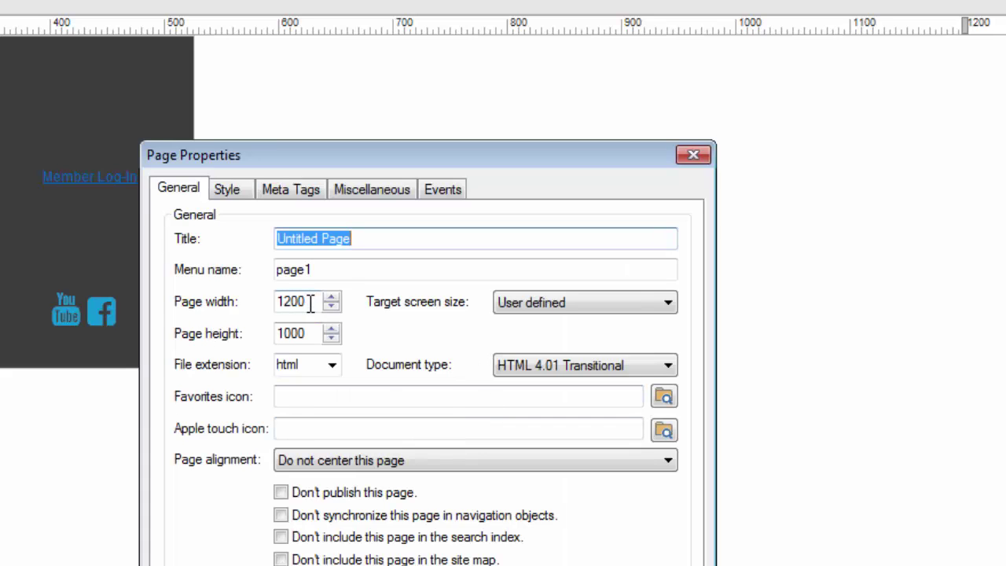
{"action": "left_click", "coordinate": [576, 565]}
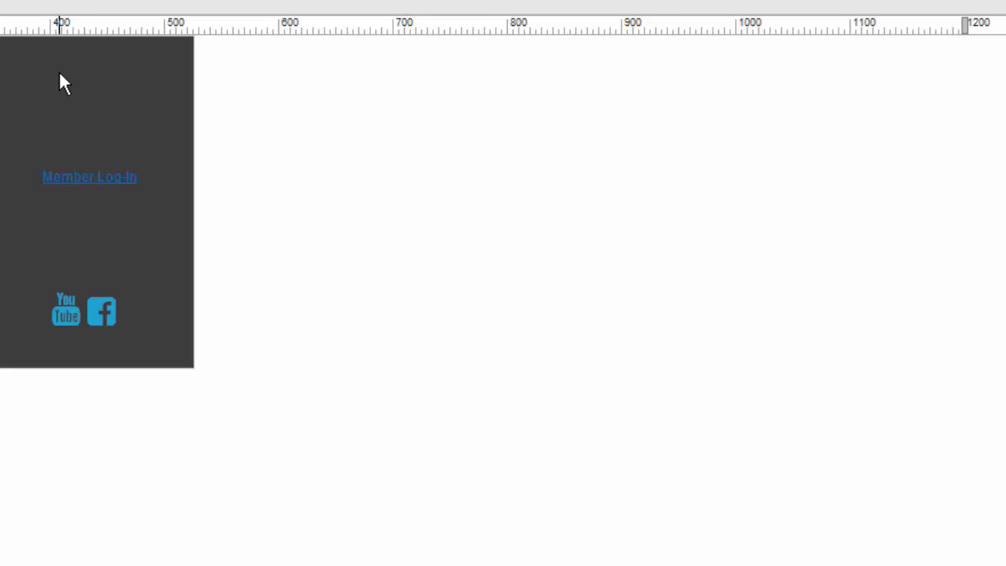
Step: Widen the layer on page1 to the full 1200-pixel page width and check its size in the layer properties
{"action": "left_click", "coordinate": [59, 96]}
{"action": "left_click_drag", "start_coordinate": [196, 203], "coordinate": [965, 202]}
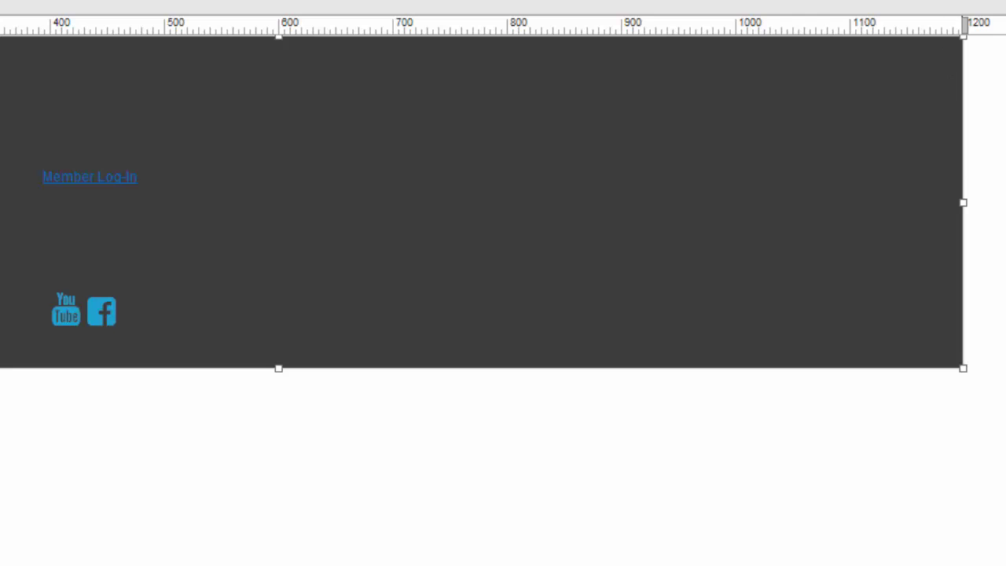
{"action": "scroll", "coordinate": [503, 300], "scroll_direction": "down", "scroll_amount": 3}
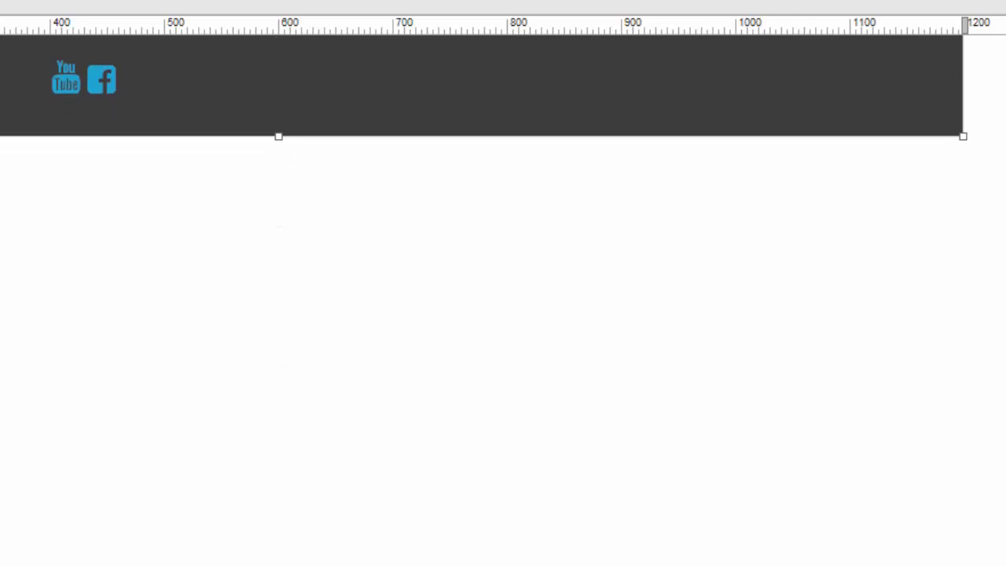
{"action": "scroll", "coordinate": [503, 300], "scroll_direction": "up", "scroll_amount": 2}
{"action": "scroll", "coordinate": [503, 300], "scroll_direction": "down", "scroll_amount": 1}
{"action": "scroll", "coordinate": [503, 301], "scroll_direction": "down", "scroll_amount": 3}
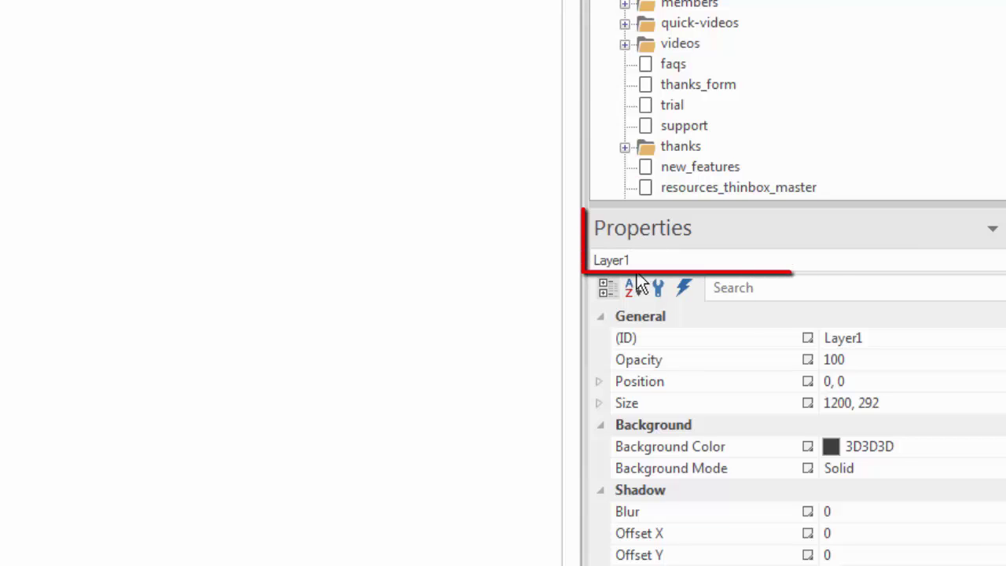
{"action": "left_click", "coordinate": [843, 403]}
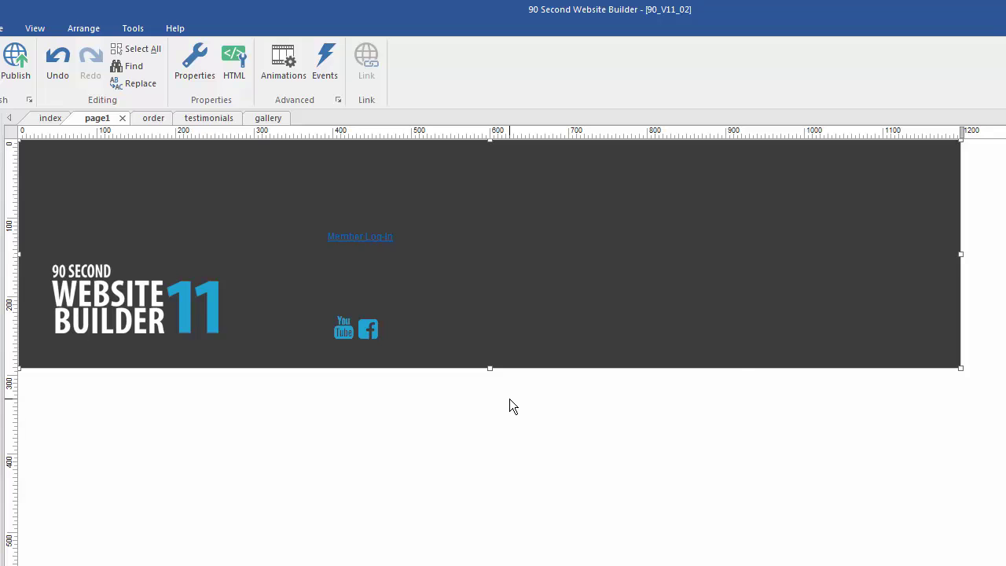
Step: Preview page1 in the browser, check how the full-width layer behaves at wider and narrower window sizes, and close the preview
{"action": "key", "text": "F5"}
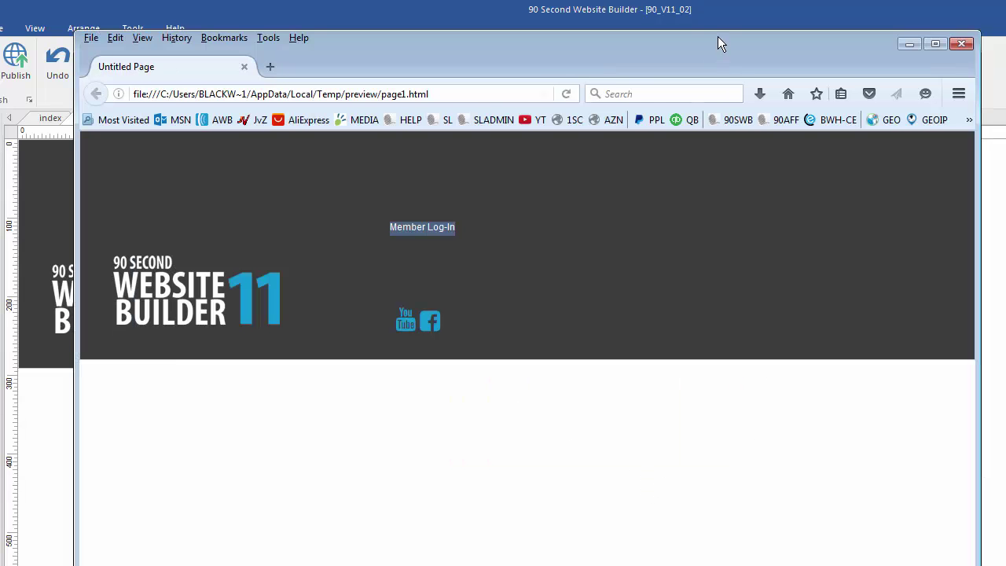
{"action": "left_click_drag", "start_coordinate": [719, 37], "coordinate": [593, 36]}
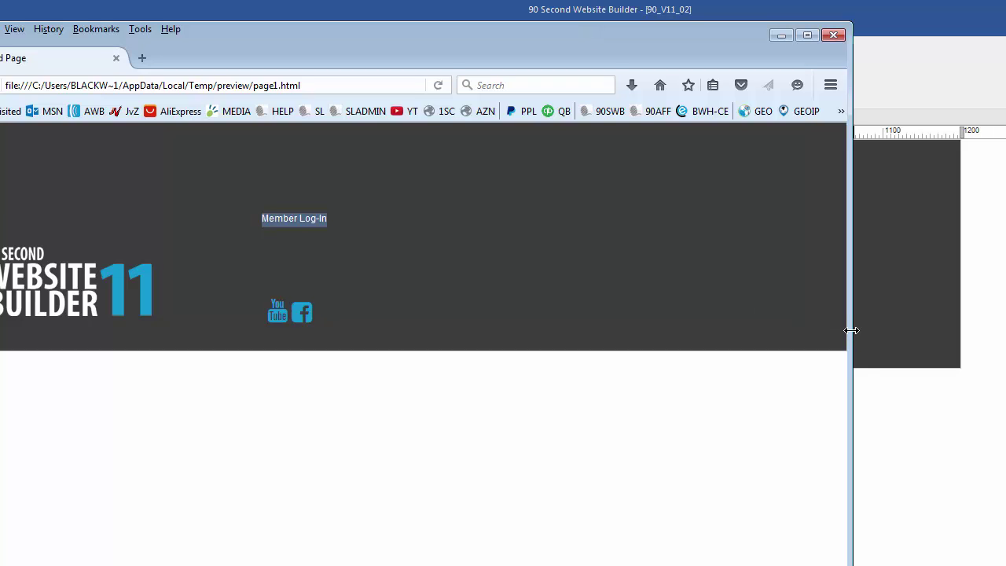
{"action": "left_click_drag", "start_coordinate": [853, 330], "coordinate": [1005, 330]}
{"action": "left_click_drag", "start_coordinate": [819, 33], "coordinate": [738, 30]}
{"action": "left_click_drag", "start_coordinate": [927, 248], "coordinate": [1002, 187]}
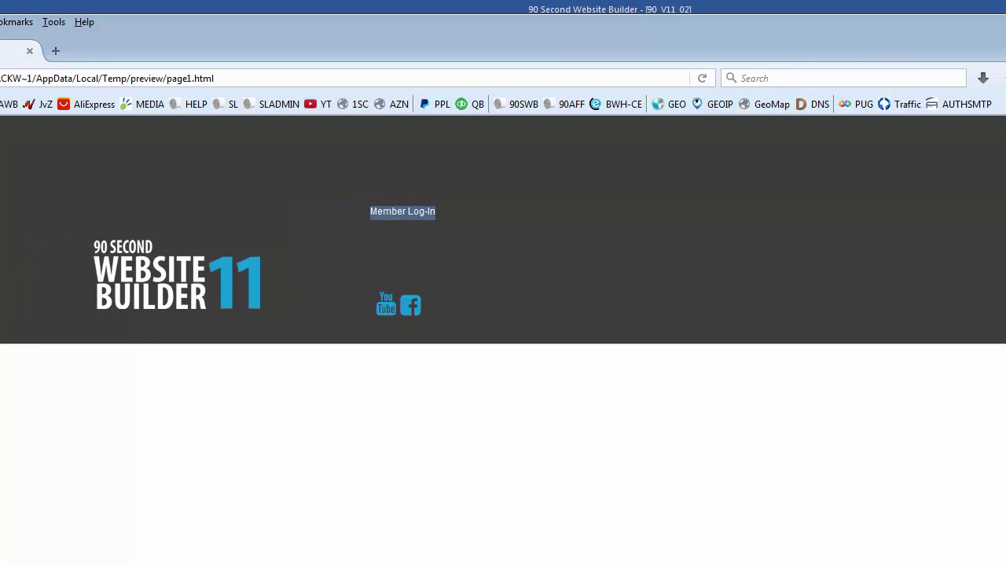
{"action": "left_click_drag", "start_coordinate": [1005, 245], "coordinate": [798, 232]}
{"action": "left_click_drag", "start_coordinate": [308, 29], "coordinate": [441, 28]}
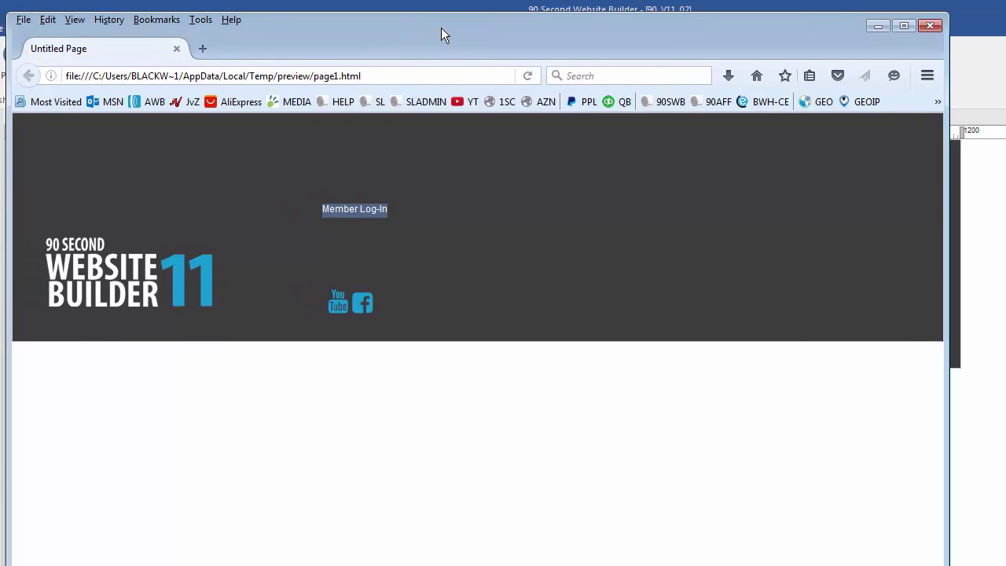
{"action": "left_click_drag", "start_coordinate": [946, 352], "coordinate": [983, 329]}
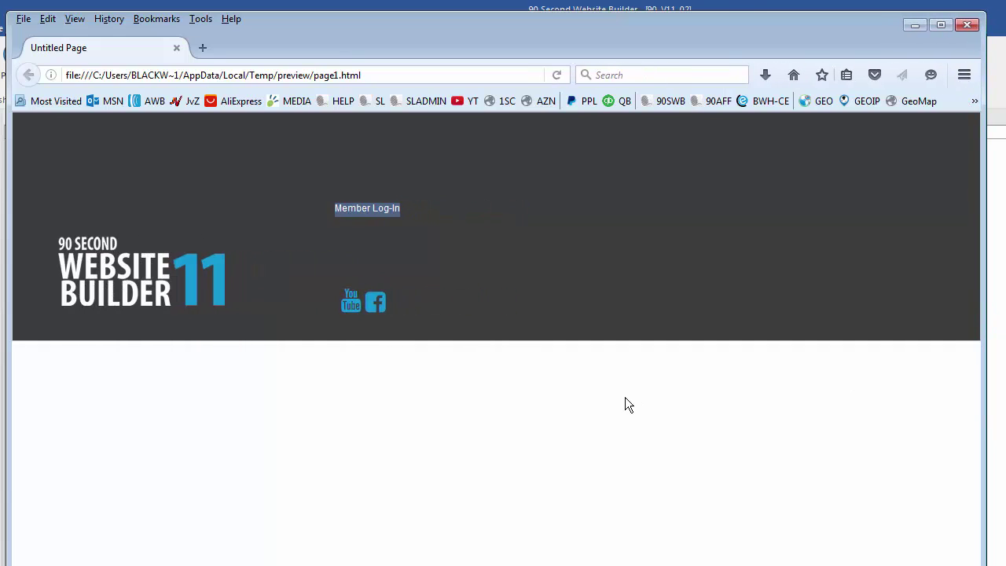
{"action": "left_click", "coordinate": [968, 27]}
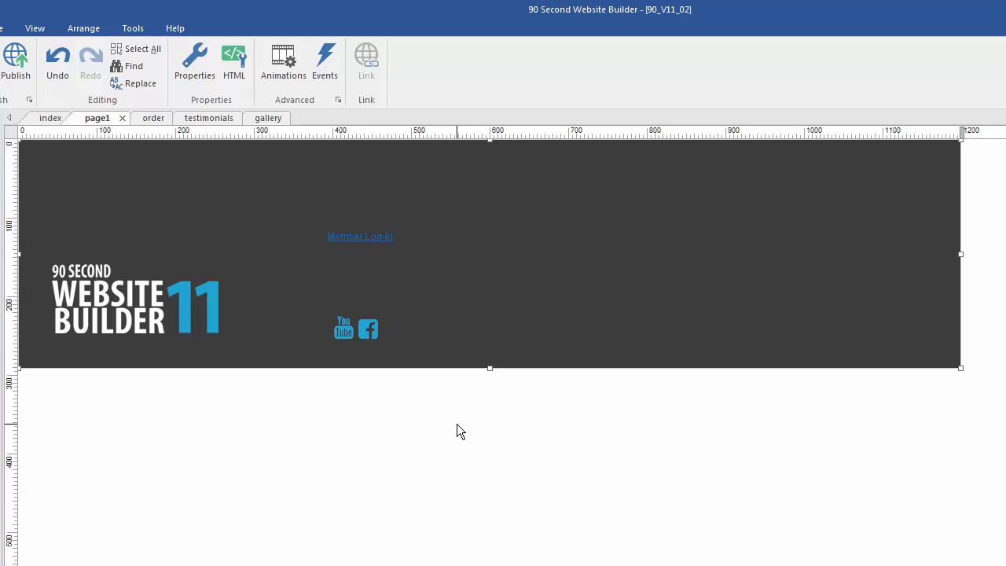
Step: Open the index page and review the general and style settings of the blue header layer holding the logo
{"action": "left_click", "coordinate": [51, 118]}
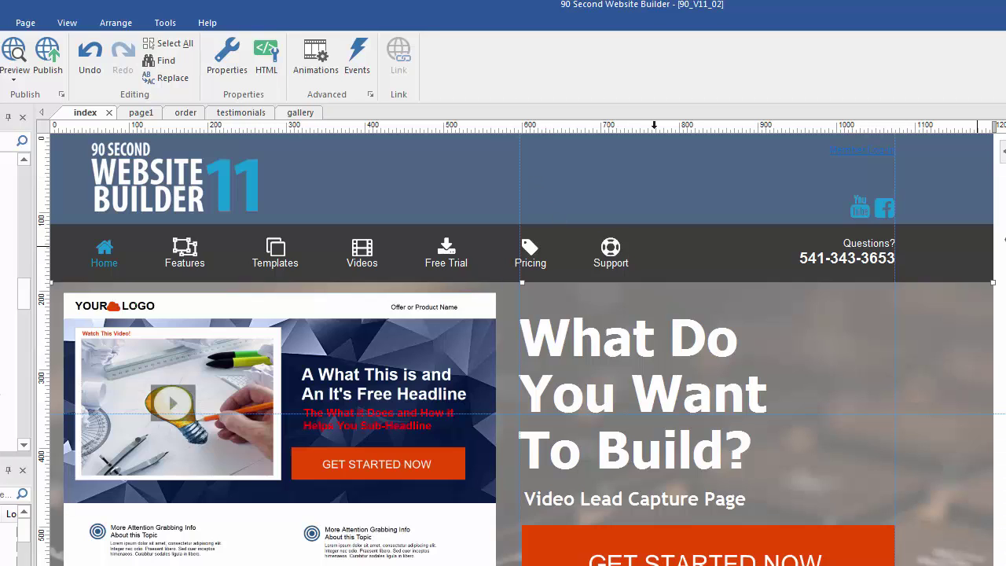
{"action": "left_click", "coordinate": [928, 167]}
{"action": "double_click", "coordinate": [766, 176]}
{"action": "left_click_drag", "start_coordinate": [645, 236], "coordinate": [594, 158]}
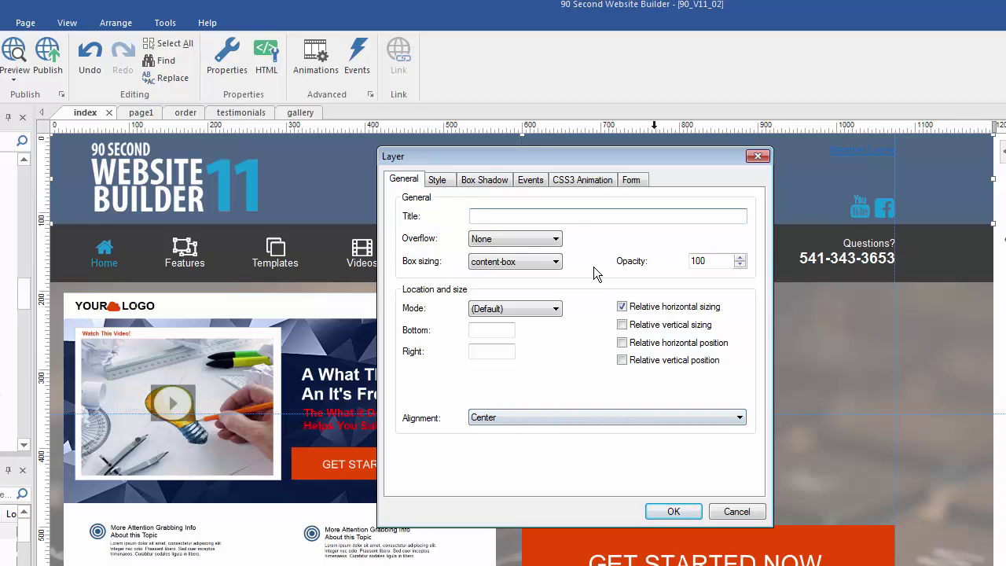
{"action": "left_click", "coordinate": [442, 184]}
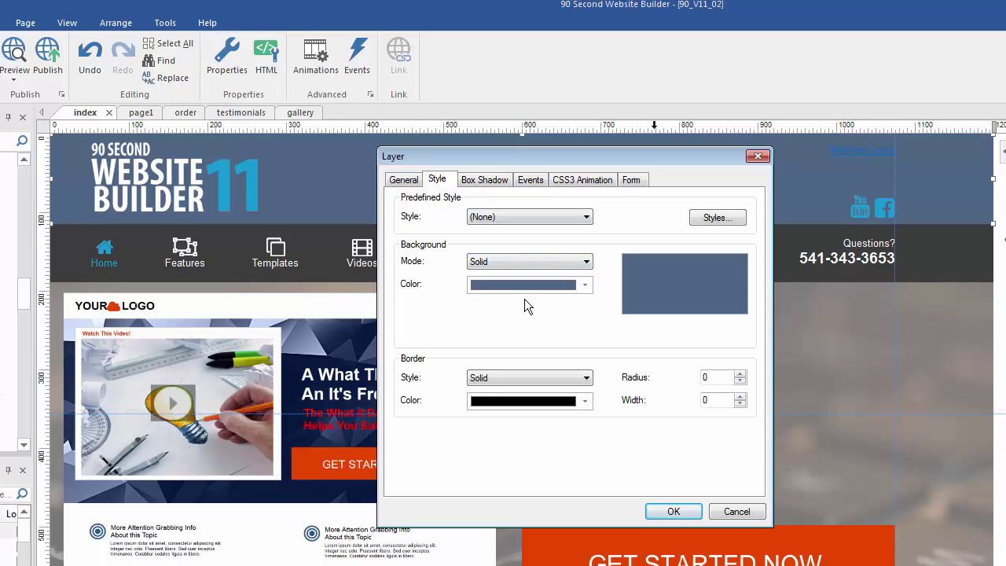
{"action": "left_click", "coordinate": [672, 513]}
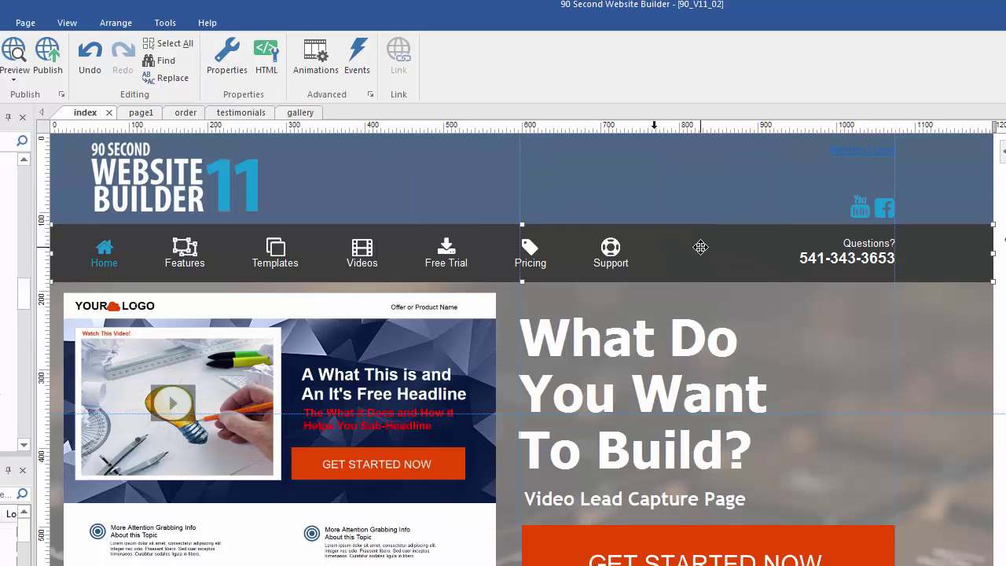
Step: Inspect the menu and contact text in the dark navigation bar, and review that layer's general and style settings
{"action": "left_click", "coordinate": [269, 257]}
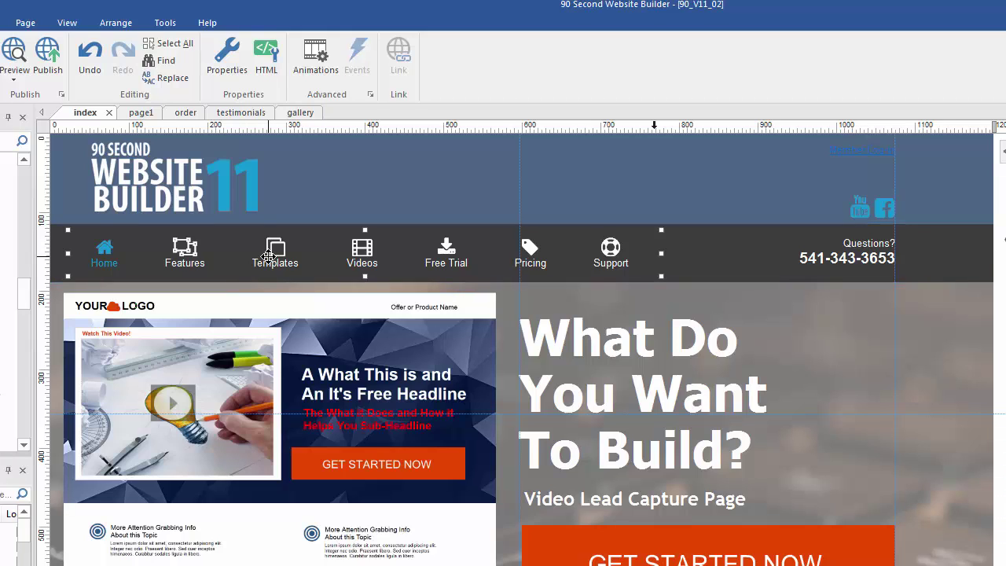
{"action": "left_click", "coordinate": [869, 264]}
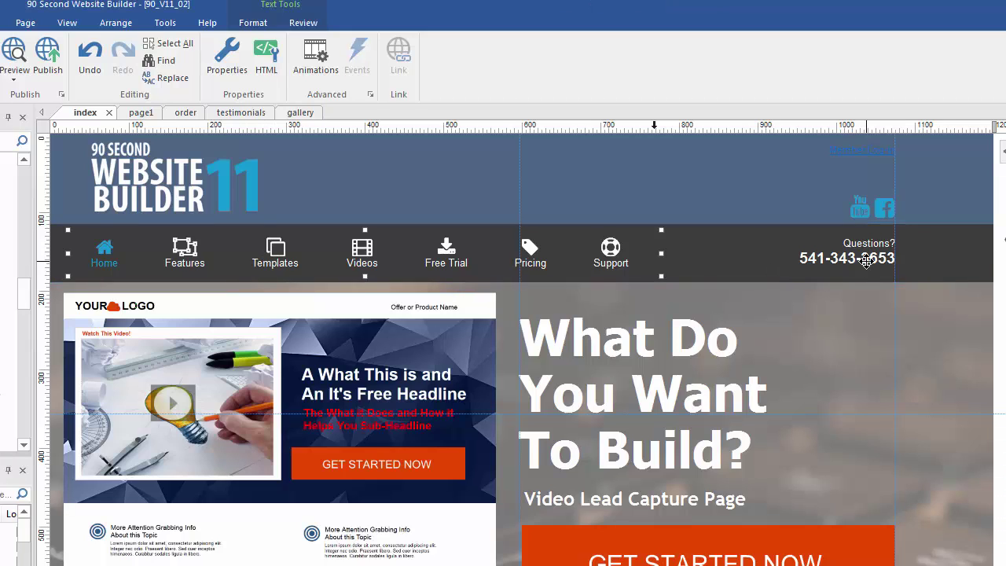
{"action": "double_click", "coordinate": [938, 259]}
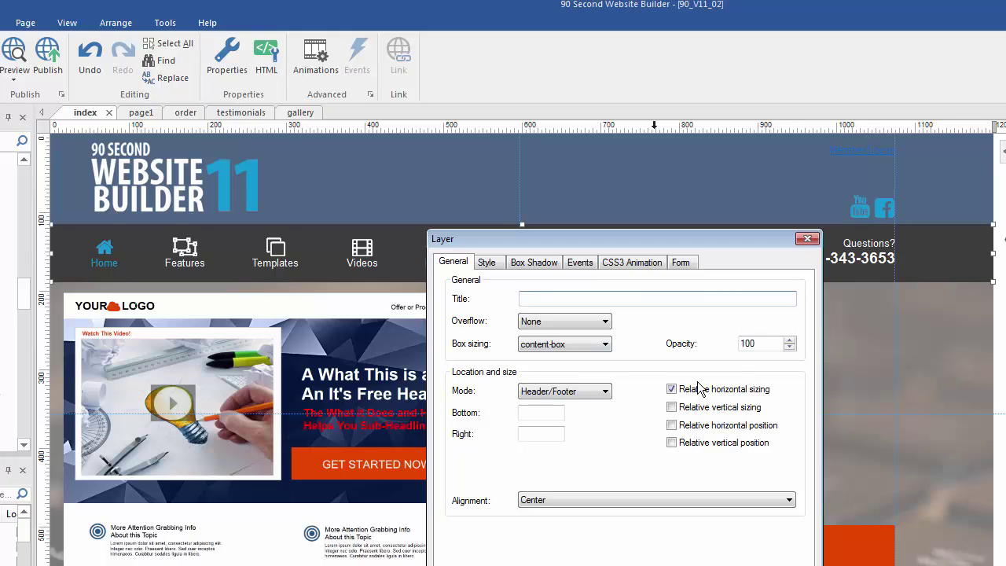
{"action": "left_click", "coordinate": [489, 264]}
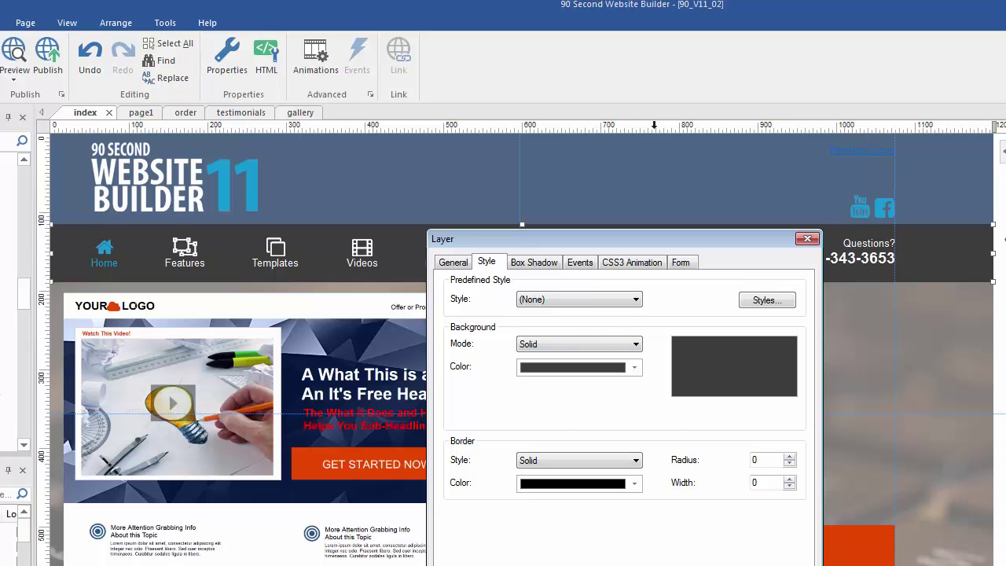
{"action": "key", "text": "Escape"}
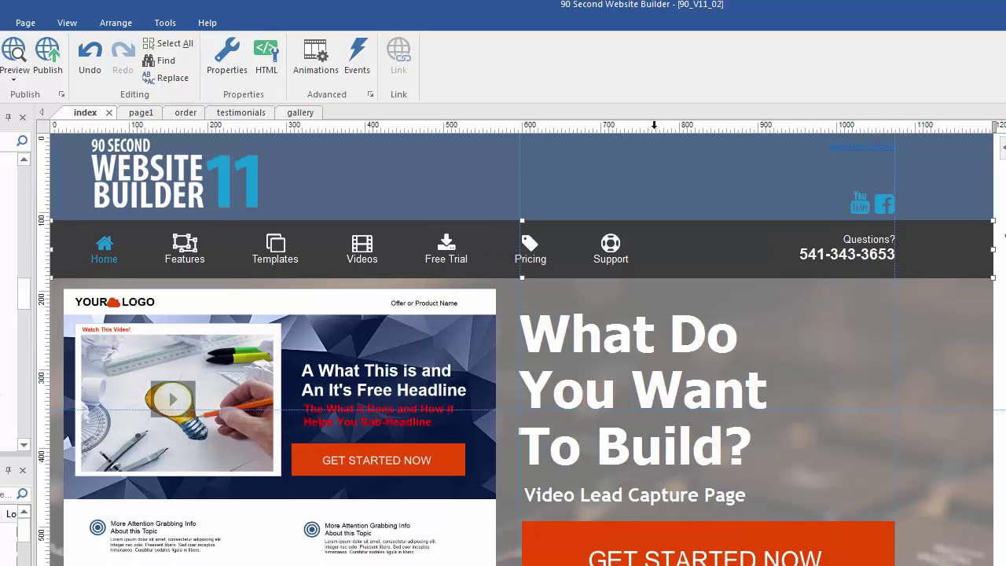
Step: Review the sizing, alignment and background image settings of the layer behind the "What Do You Want To Build?" section
{"action": "scroll", "coordinate": [522, 349], "scroll_direction": "down", "scroll_amount": 2}
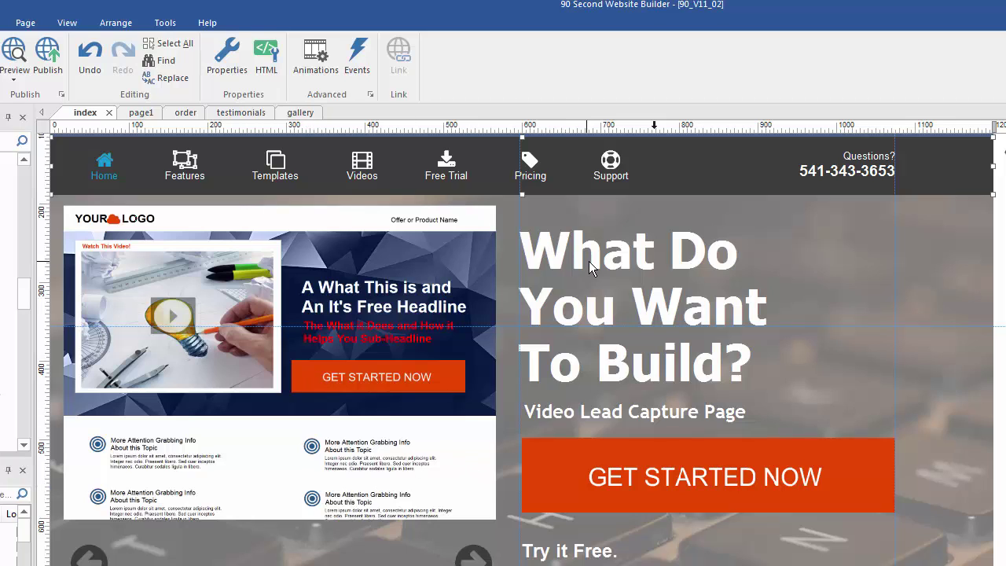
{"action": "left_click", "coordinate": [634, 474]}
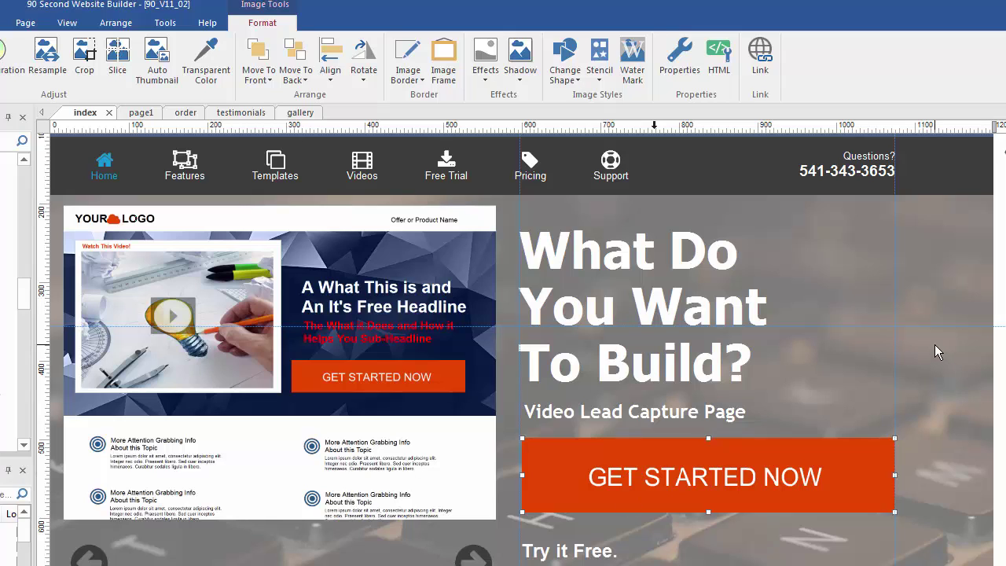
{"action": "left_click", "coordinate": [929, 274]}
{"action": "double_click", "coordinate": [927, 267]}
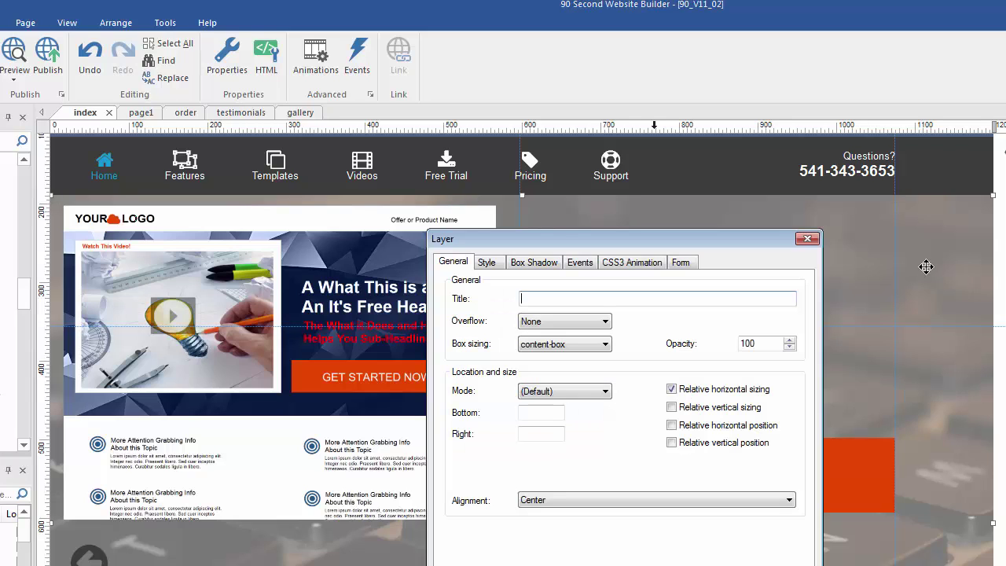
{"action": "left_click_drag", "start_coordinate": [566, 239], "coordinate": [498, 183]}
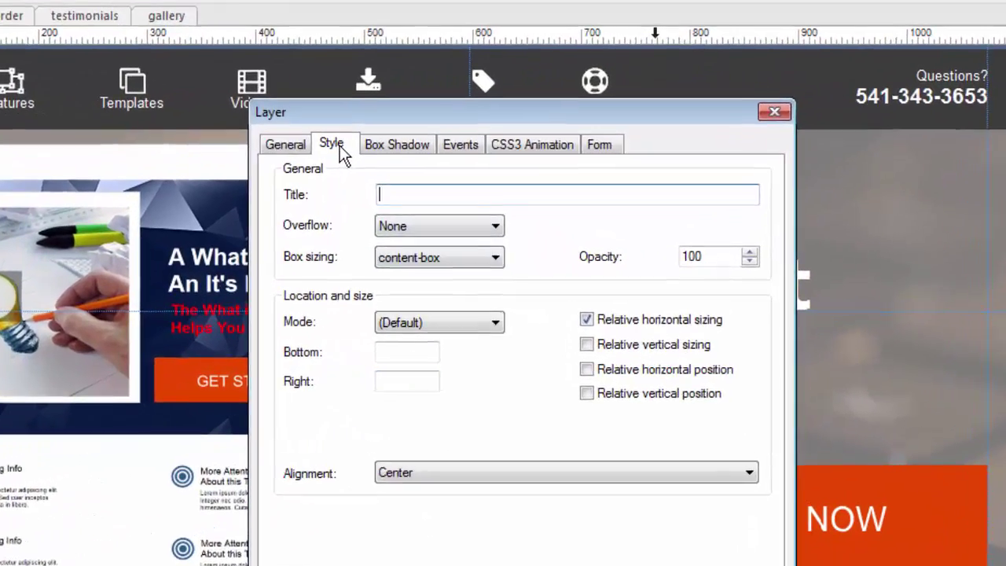
{"action": "left_click", "coordinate": [341, 149]}
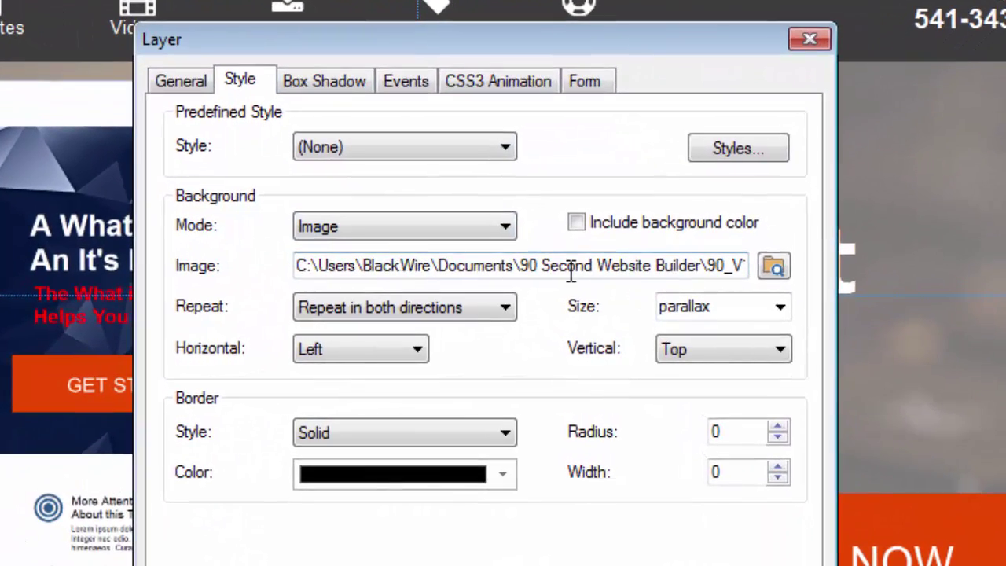
{"action": "left_click_drag", "start_coordinate": [566, 267], "coordinate": [767, 275]}
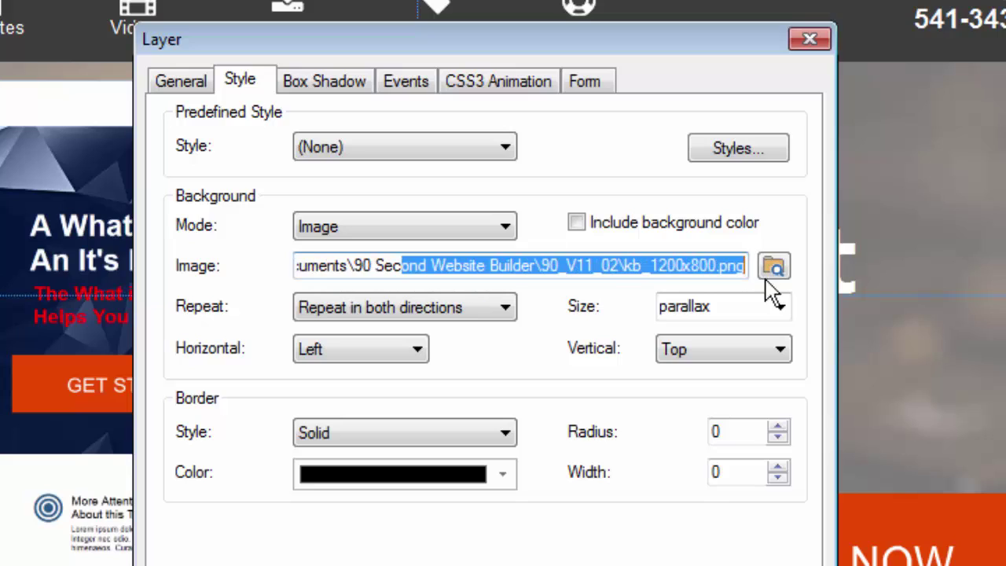
{"action": "left_click", "coordinate": [645, 266]}
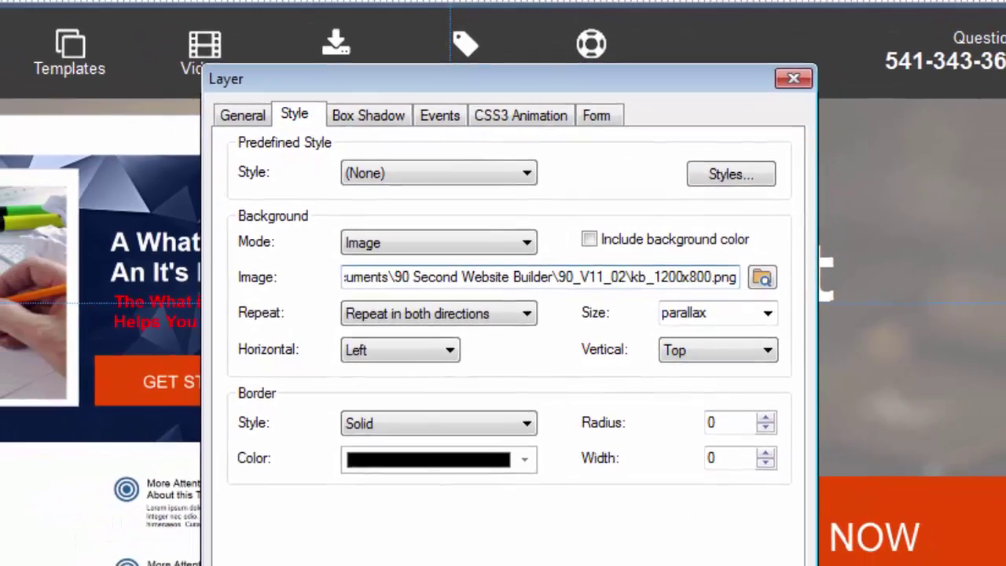
{"action": "left_click", "coordinate": [660, 562]}
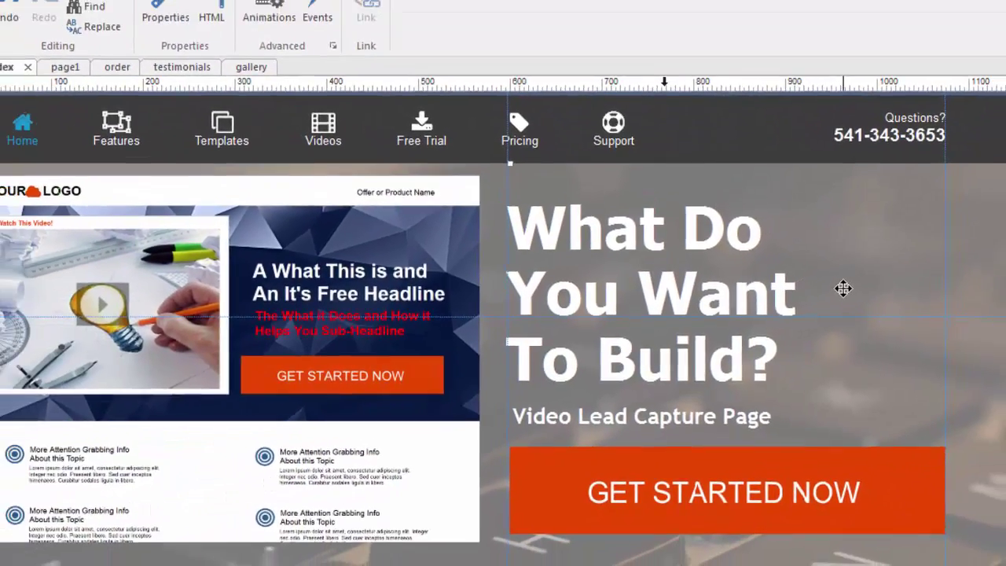
Step: Preview the index page in the browser and examine the parallax background and the stacked layers down the page
{"action": "key", "text": "F5"}
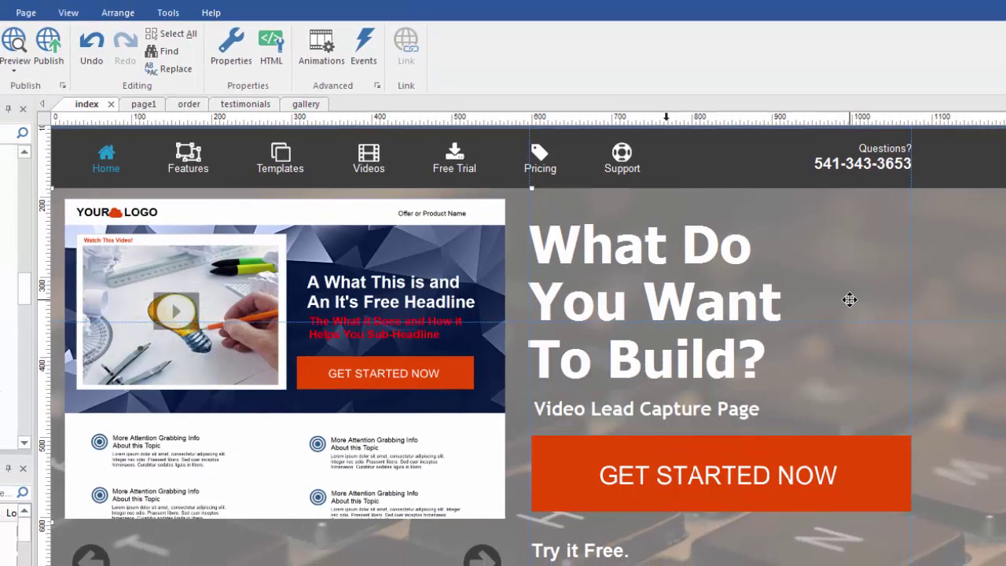
{"action": "scroll", "coordinate": [525, 330], "scroll_direction": "down", "scroll_amount": 5}
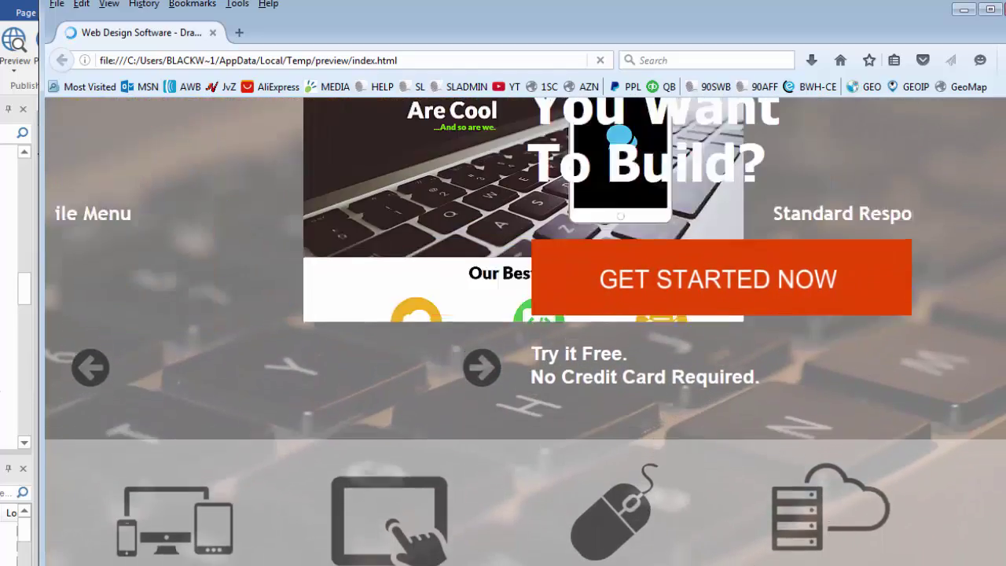
{"action": "scroll", "coordinate": [951, 394], "scroll_direction": "up", "scroll_amount": 5}
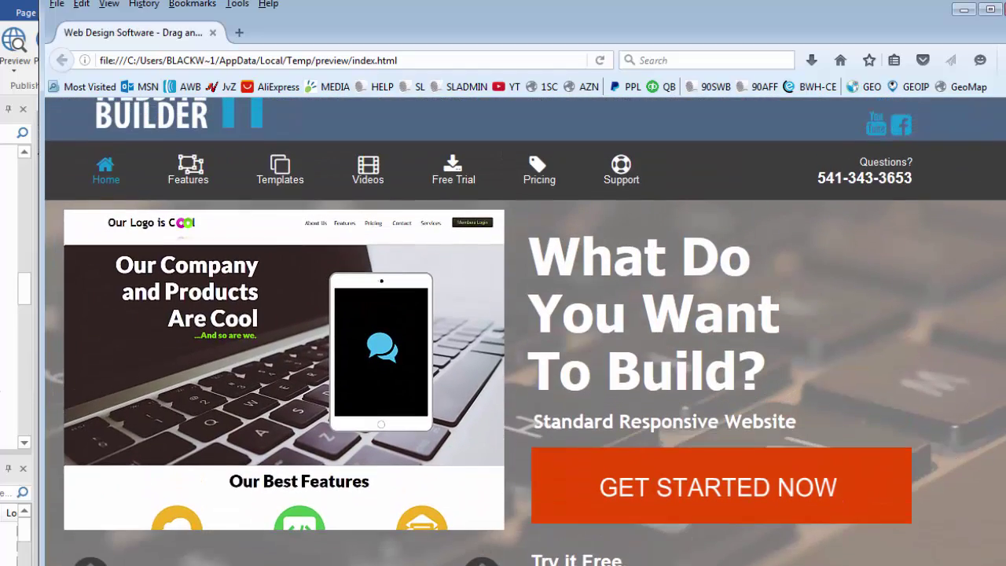
{"action": "scroll", "coordinate": [525, 330], "scroll_direction": "down", "scroll_amount": 7}
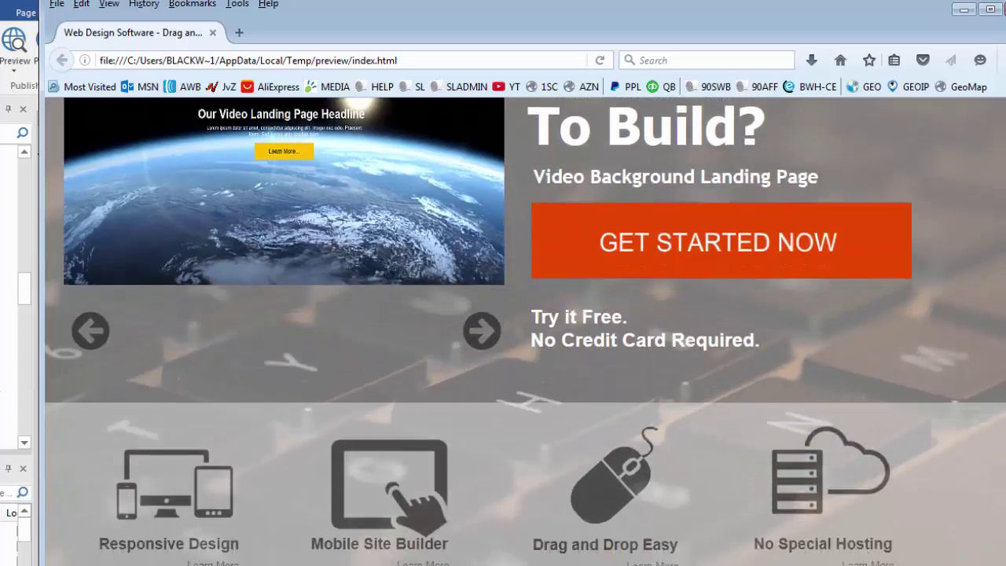
{"action": "scroll", "coordinate": [525, 330], "scroll_direction": "up", "scroll_amount": 4}
{"action": "scroll", "coordinate": [525, 330], "scroll_direction": "down", "scroll_amount": 4}
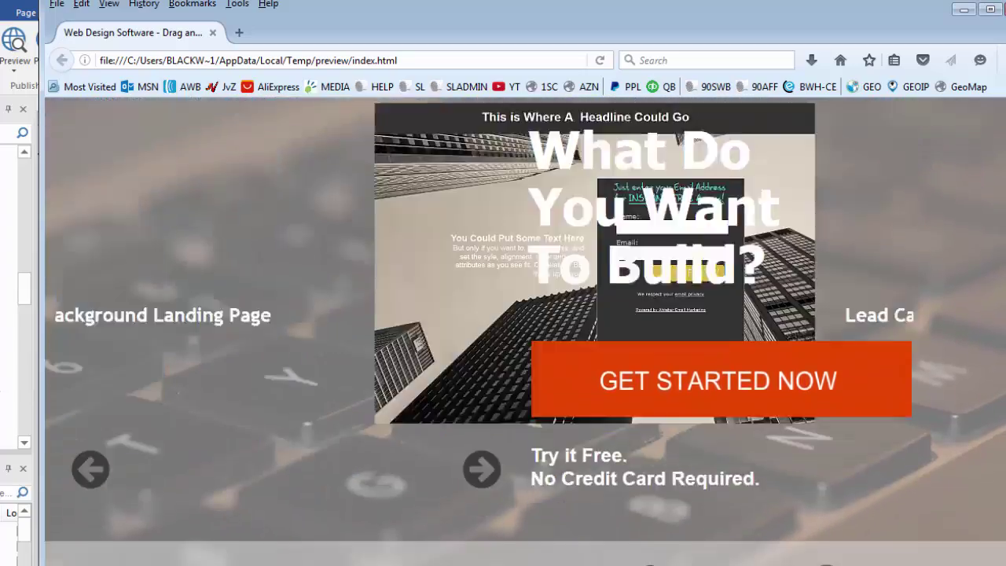
{"action": "scroll", "coordinate": [525, 330], "scroll_direction": "up", "scroll_amount": 4}
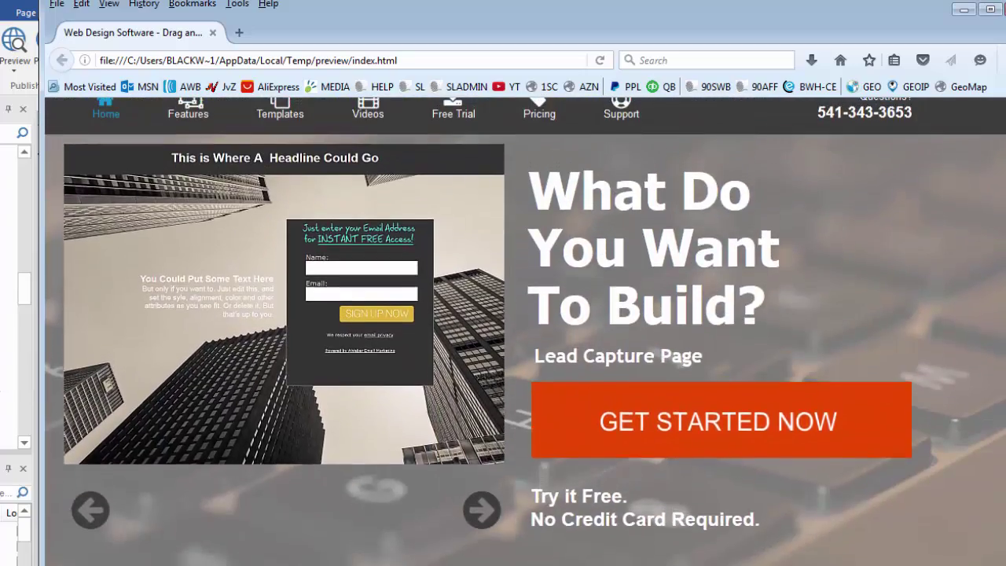
{"action": "scroll", "coordinate": [525, 330], "scroll_direction": "down", "scroll_amount": 4}
{"action": "scroll", "coordinate": [526, 331], "scroll_direction": "down", "scroll_amount": 20}
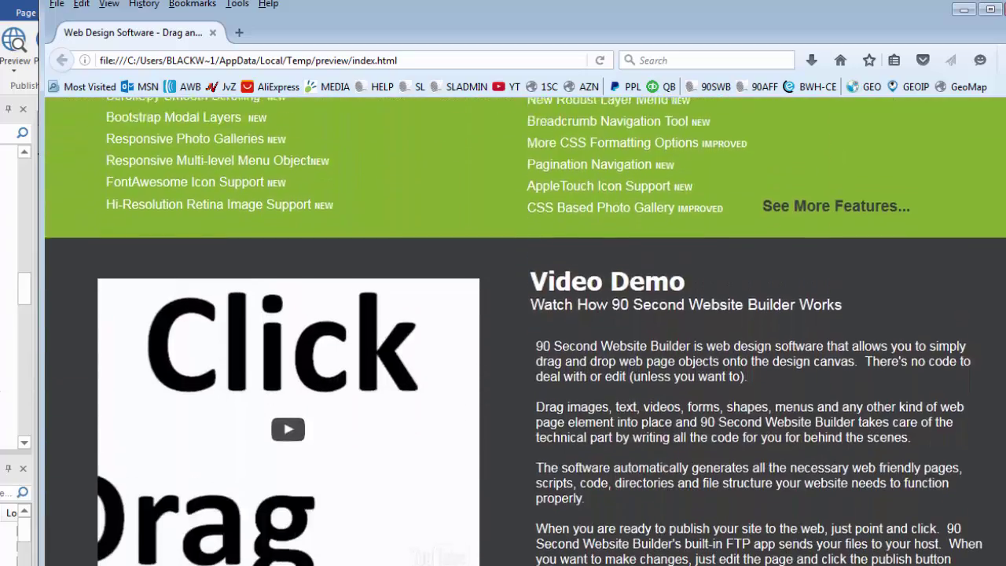
{"action": "scroll", "coordinate": [526, 330], "scroll_direction": "down", "scroll_amount": 6}
{"action": "scroll", "coordinate": [525, 330], "scroll_direction": "up", "scroll_amount": 5}
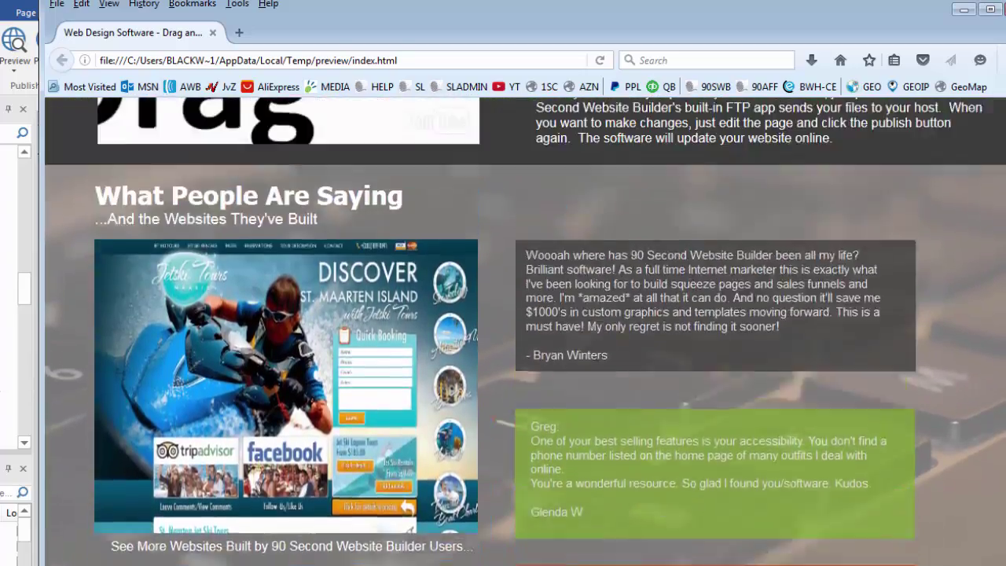
Step: Examine the parallax background behind the "What People Are Saying" testimonial layers in the preview, and close the preview
{"action": "scroll", "coordinate": [525, 330], "scroll_direction": "down", "scroll_amount": 5}
{"action": "scroll", "coordinate": [526, 330], "scroll_direction": "up", "scroll_amount": 6}
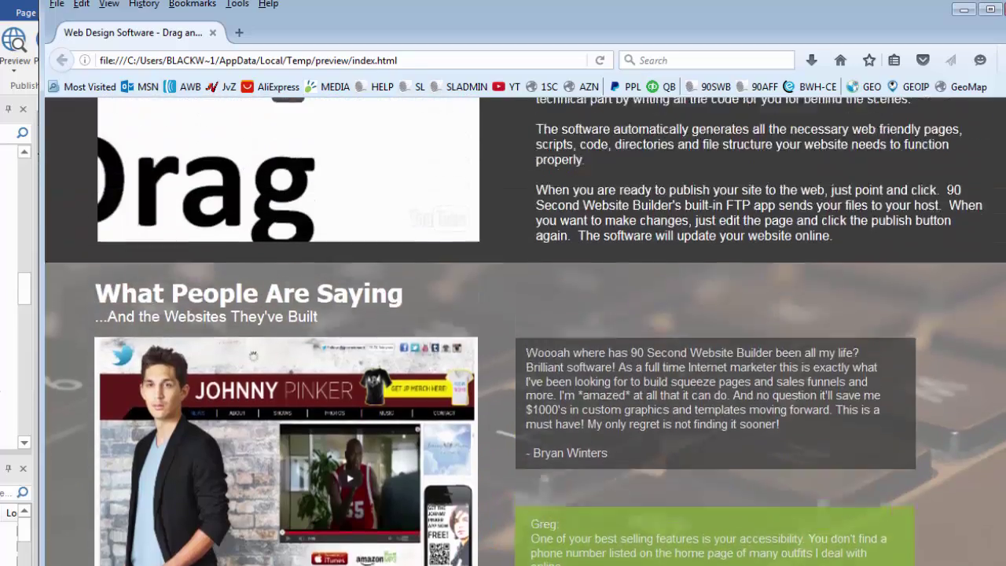
{"action": "scroll", "coordinate": [525, 330], "scroll_direction": "down", "scroll_amount": 5}
{"action": "scroll", "coordinate": [525, 330], "scroll_direction": "down", "scroll_amount": 2}
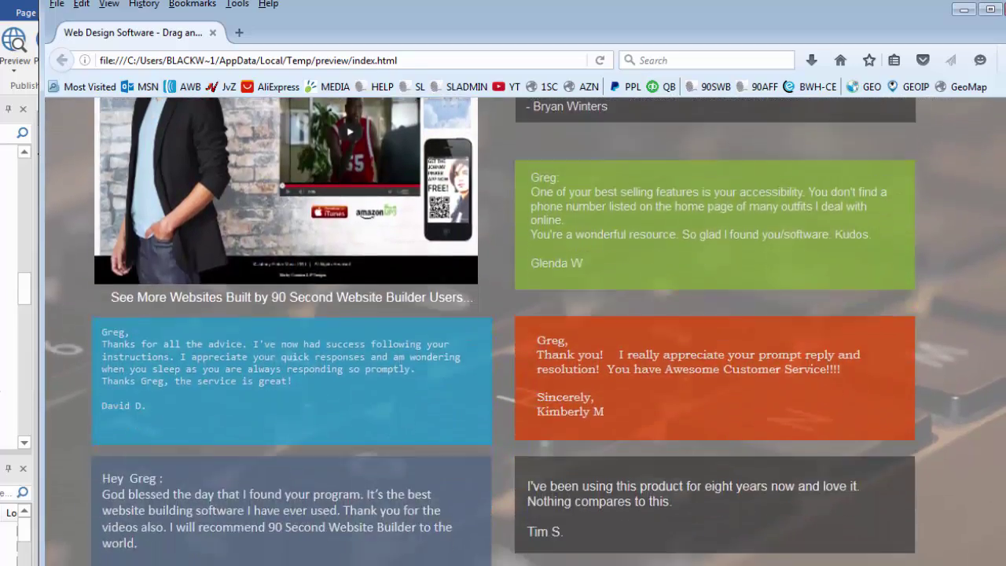
{"action": "scroll", "coordinate": [525, 331], "scroll_direction": "up", "scroll_amount": 6}
{"action": "scroll", "coordinate": [525, 330], "scroll_direction": "down", "scroll_amount": 4}
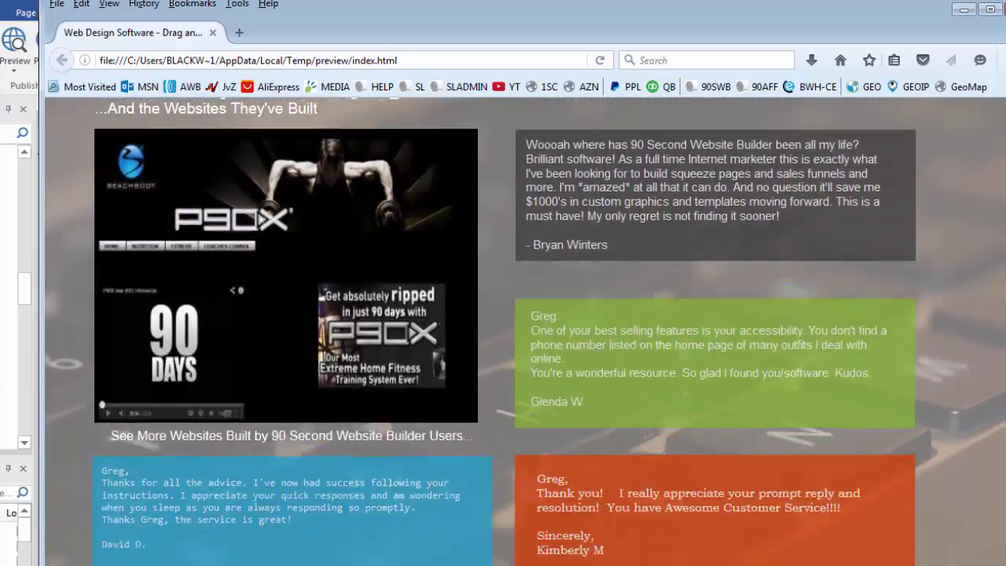
{"action": "scroll", "coordinate": [526, 330], "scroll_direction": "up", "scroll_amount": 15}
{"action": "scroll", "coordinate": [525, 330], "scroll_direction": "up", "scroll_amount": 6}
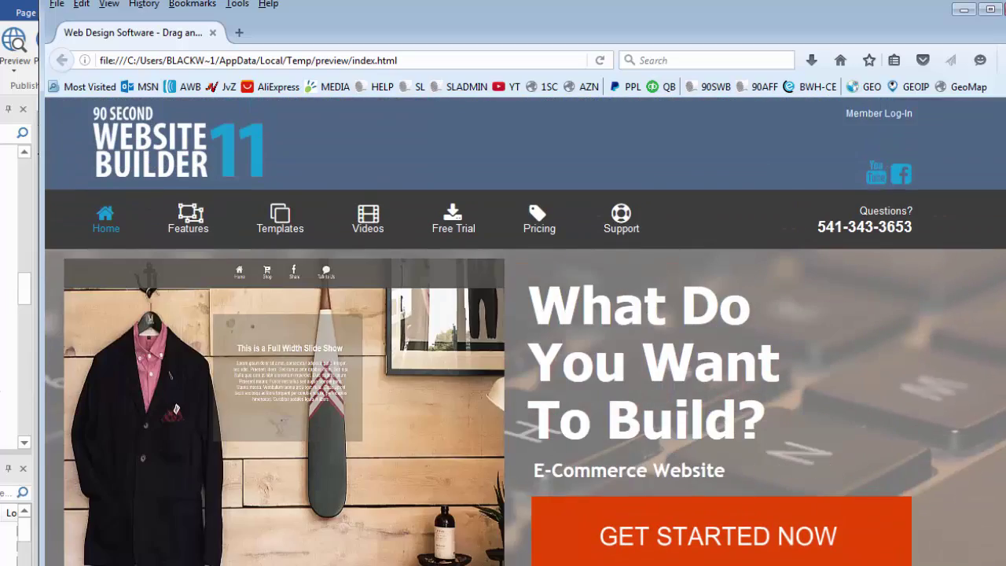
{"action": "left_click", "coordinate": [1005, 9]}
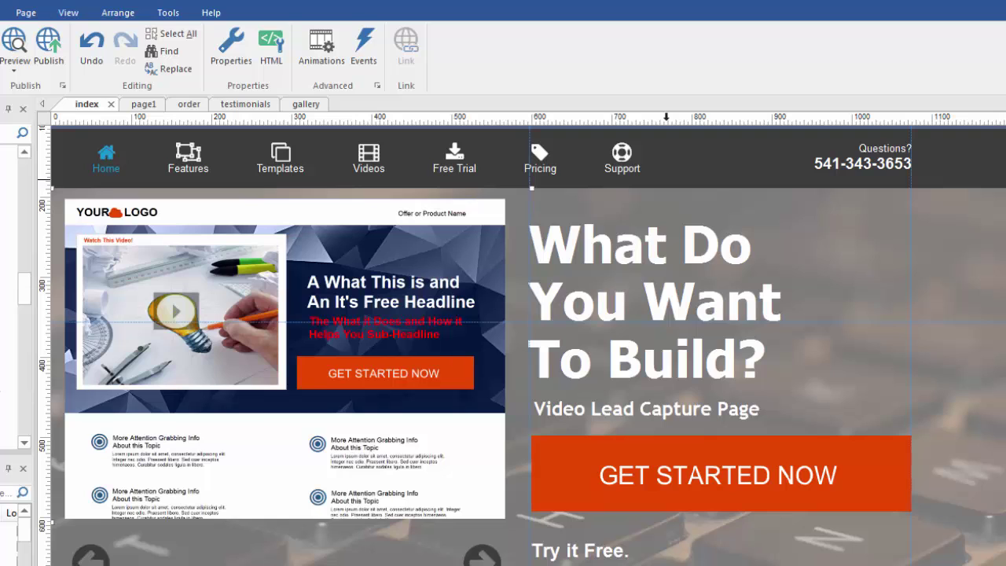
Step: Review the general and style settings of the semi-transparent layer behind the four feature icons, including its opacity and gradient background
{"action": "scroll", "coordinate": [529, 346], "scroll_direction": "down", "scroll_amount": 4}
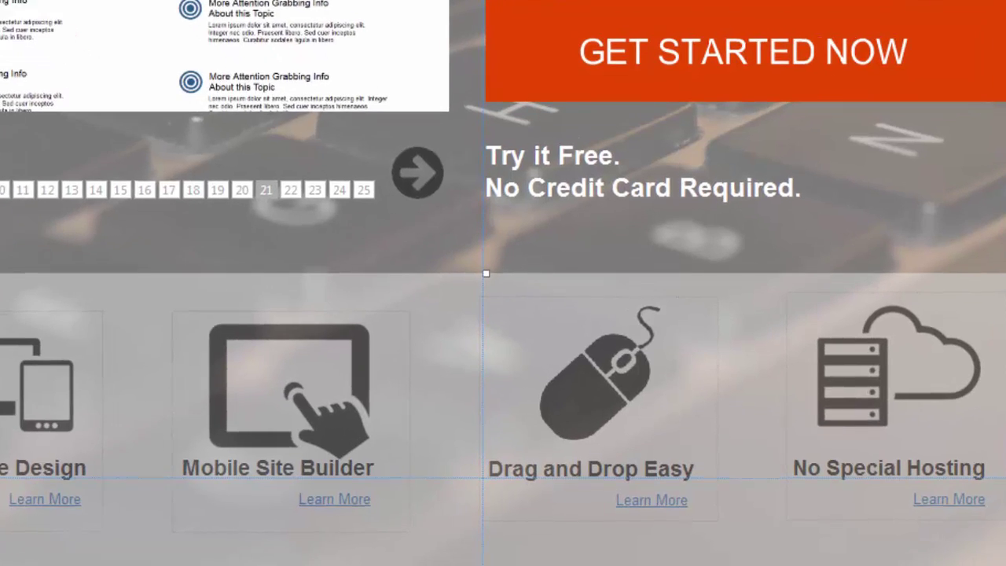
{"action": "key", "text": "alt+Return"}
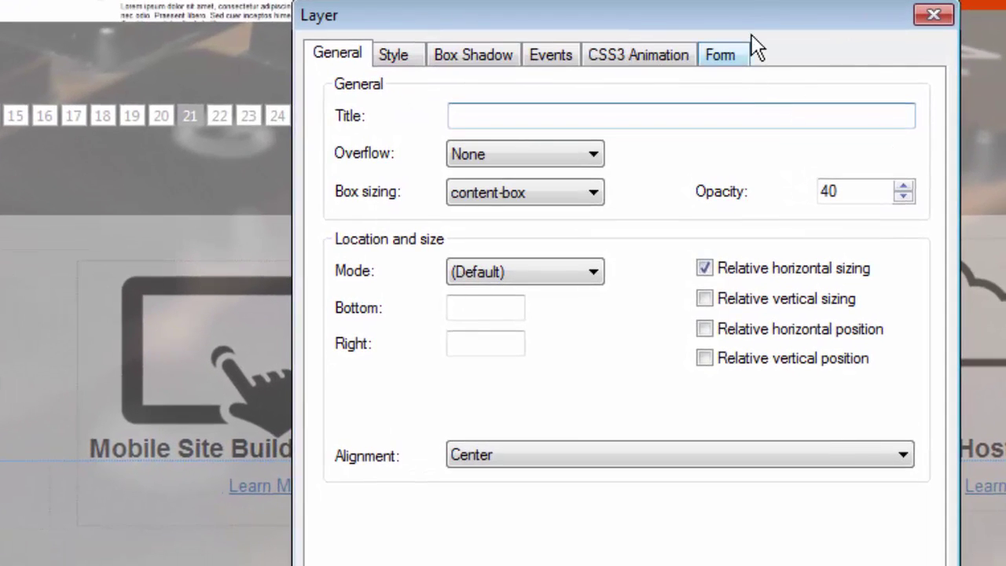
{"action": "left_click_drag", "start_coordinate": [751, 22], "coordinate": [710, 0]}
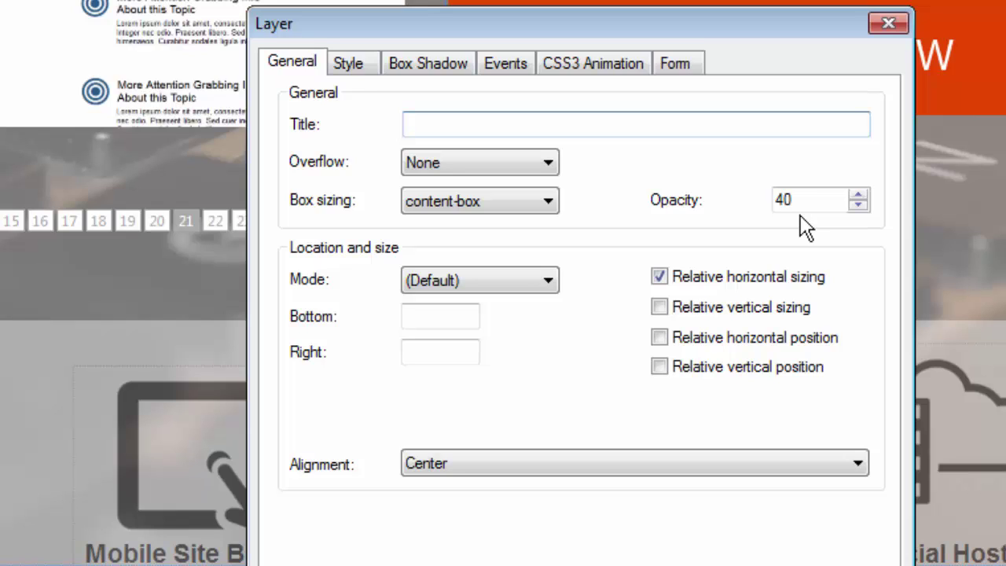
{"action": "left_click", "coordinate": [356, 76]}
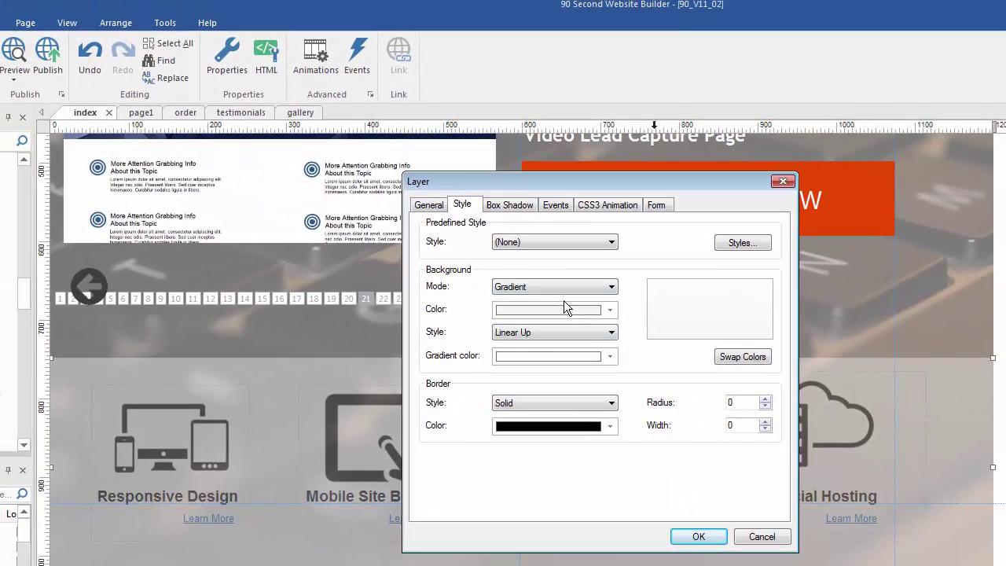
{"action": "left_click", "coordinate": [698, 536]}
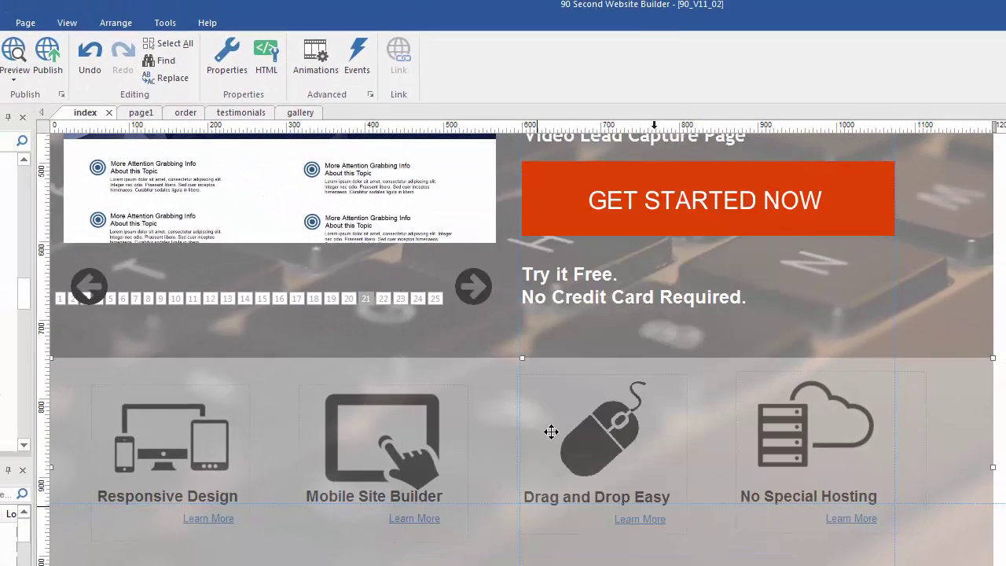
Step: Preview the index page and examine its stacked layers from the feature icons down to the footer, including the divider below the testimonials
{"action": "key", "text": "F5"}
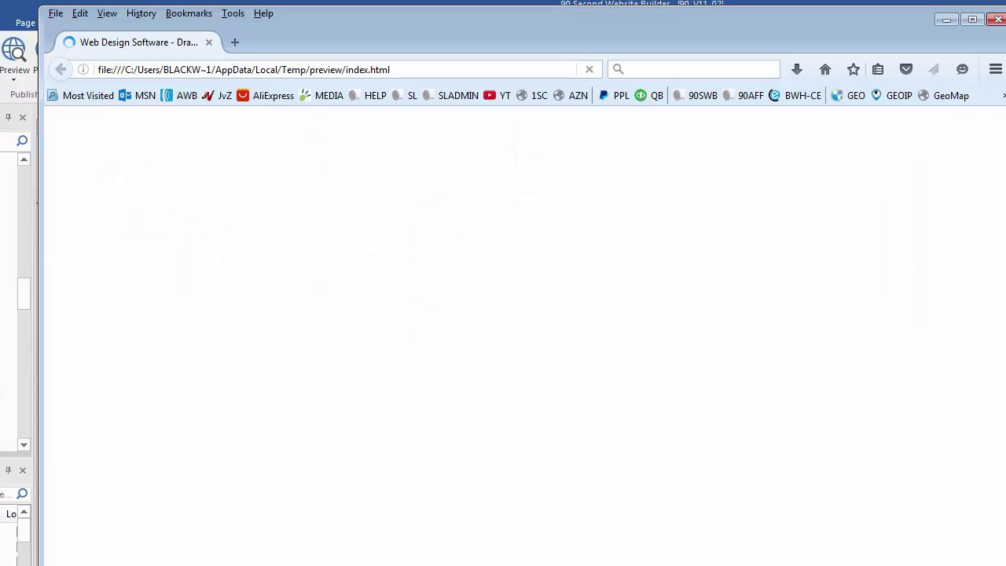
{"action": "scroll", "coordinate": [519, 338], "scroll_direction": "down", "scroll_amount": 3}
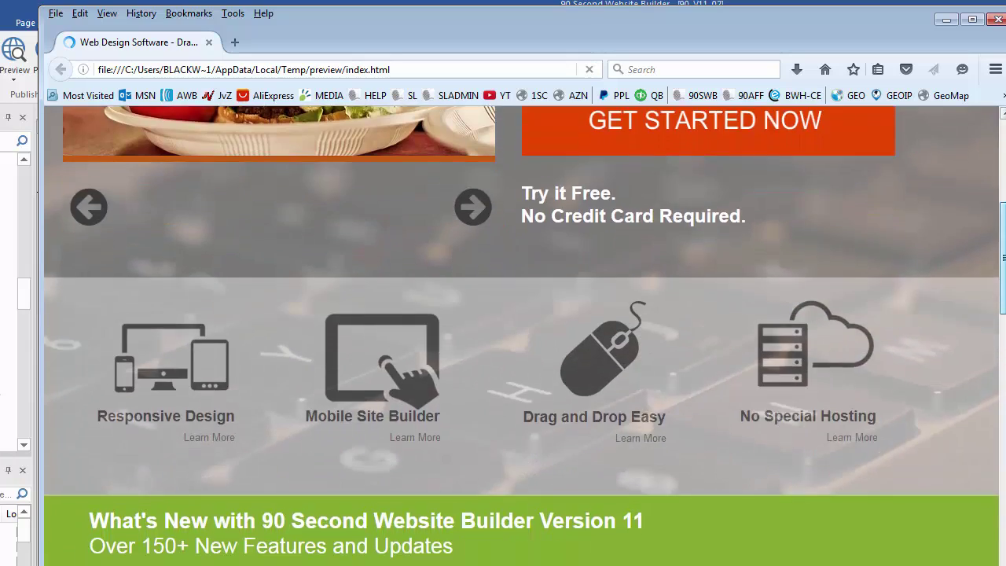
{"action": "scroll", "coordinate": [518, 338], "scroll_direction": "up", "scroll_amount": 1}
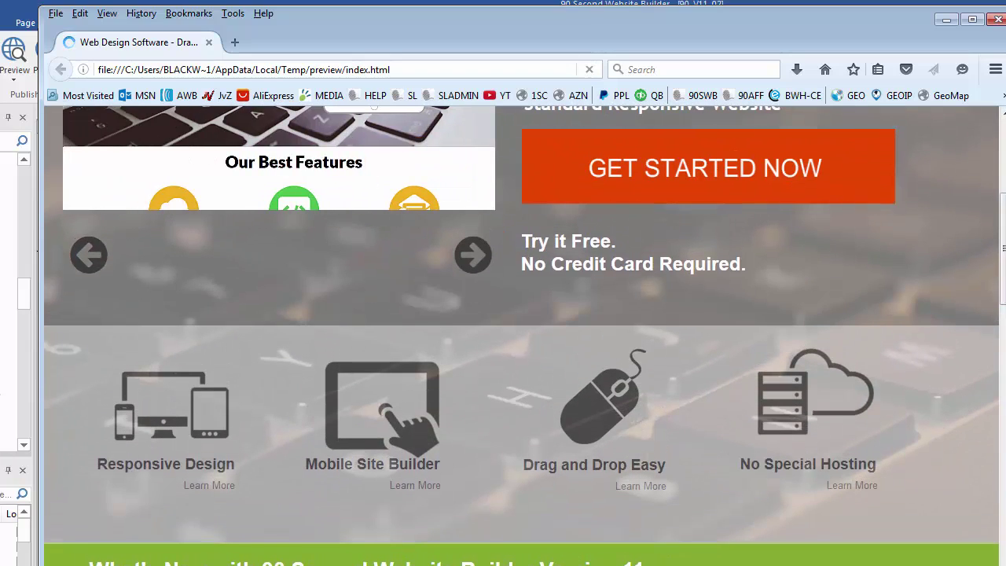
{"action": "mouse_move", "coordinate": [1001, 223]}
{"action": "left_mouse_down"}
{"action": "mouse_move", "coordinate": [1001, 253]}
{"action": "mouse_move", "coordinate": [998, 183]}
{"action": "mouse_move", "coordinate": [999, 260]}
{"action": "mouse_move", "coordinate": [999, 179]}
{"action": "mouse_move", "coordinate": [997, 242]}
{"action": "left_mouse_up"}
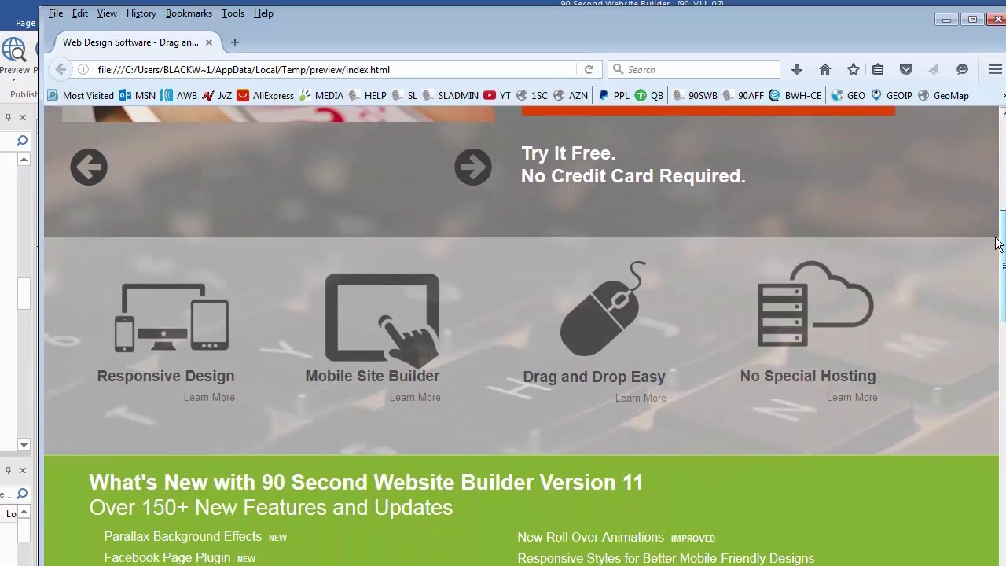
{"action": "left_click_drag", "start_coordinate": [998, 244], "coordinate": [1004, 284]}
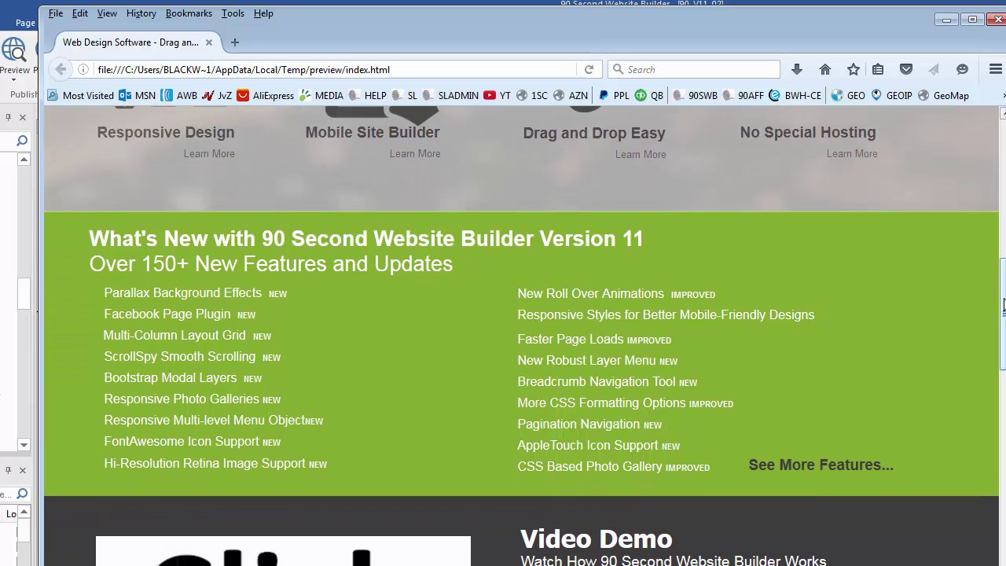
{"action": "scroll", "coordinate": [689, 170], "scroll_direction": "down", "scroll_amount": 5}
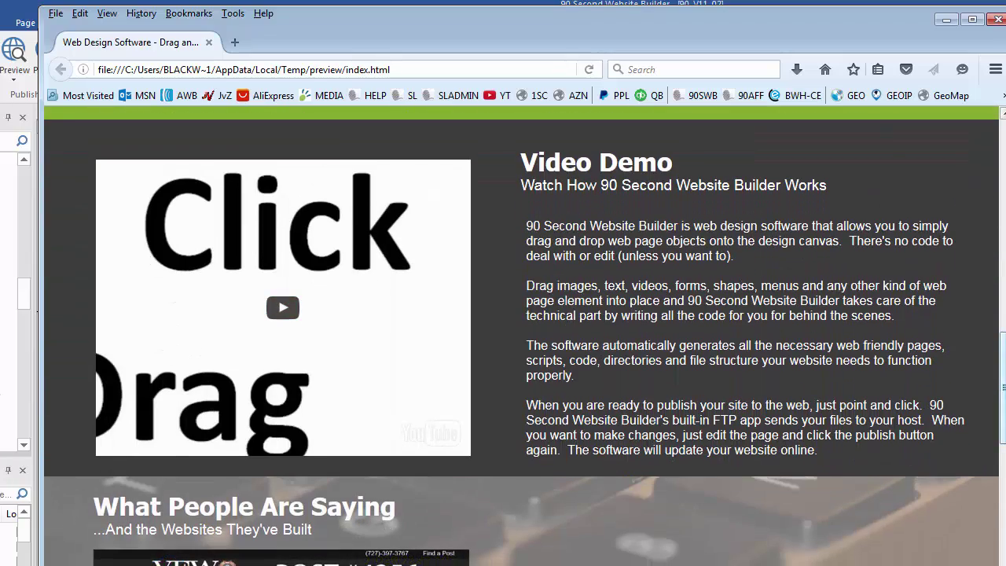
{"action": "left_click_drag", "start_coordinate": [1004, 424], "coordinate": [1004, 555]}
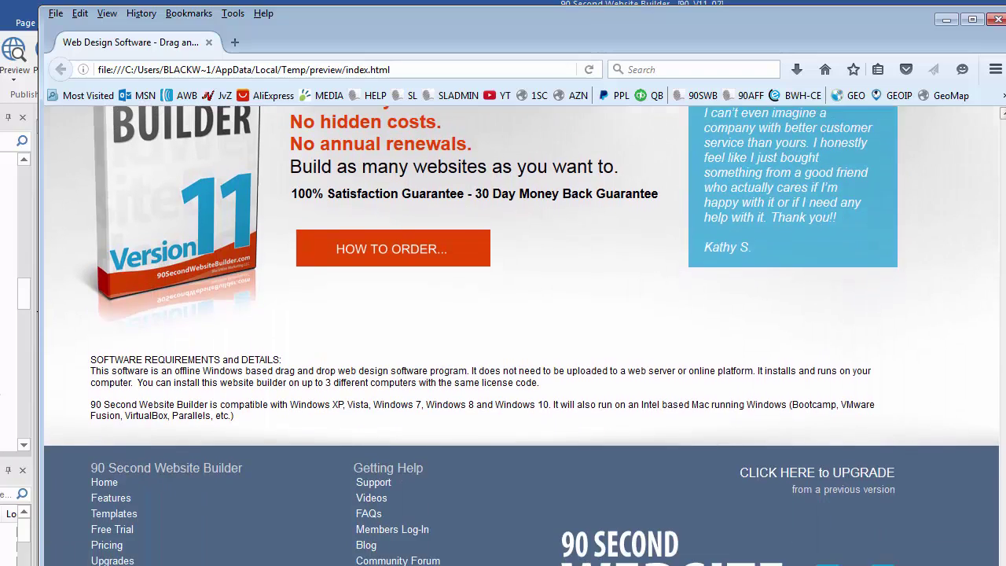
{"action": "scroll", "coordinate": [540, 344], "scroll_direction": "up", "scroll_amount": 7}
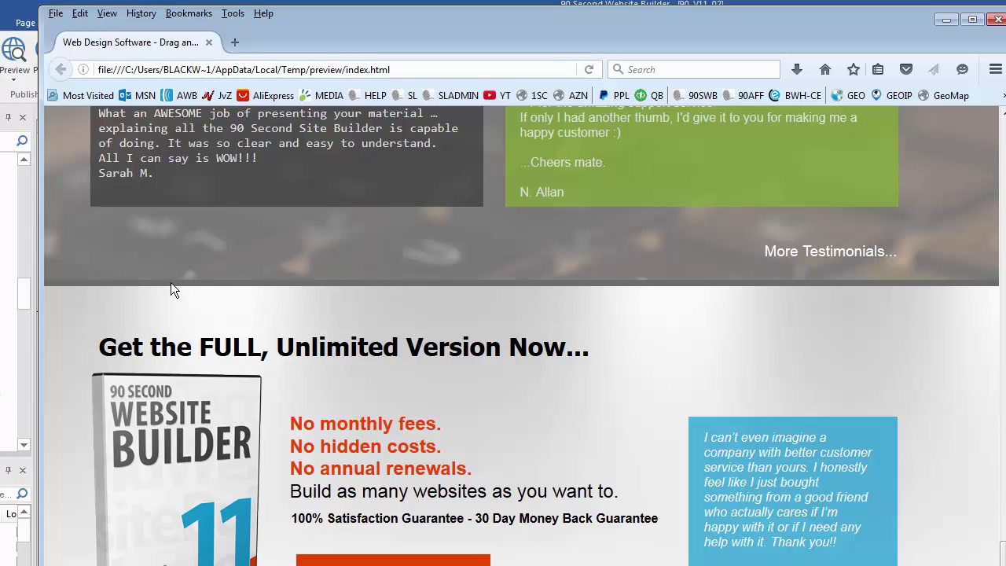
{"action": "left_click", "coordinate": [997, 20]}
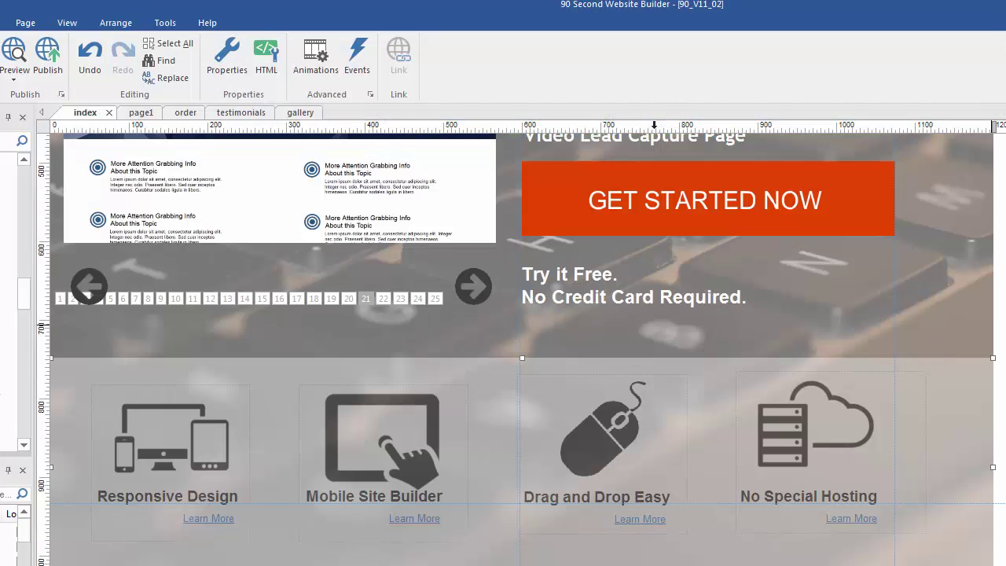
Step: Move the thin dark divider layer above the "More Testimonials..." link and back down to the testimonials section's lower edge
{"action": "scroll", "coordinate": [654, 350], "scroll_direction": "down", "scroll_amount": 10}
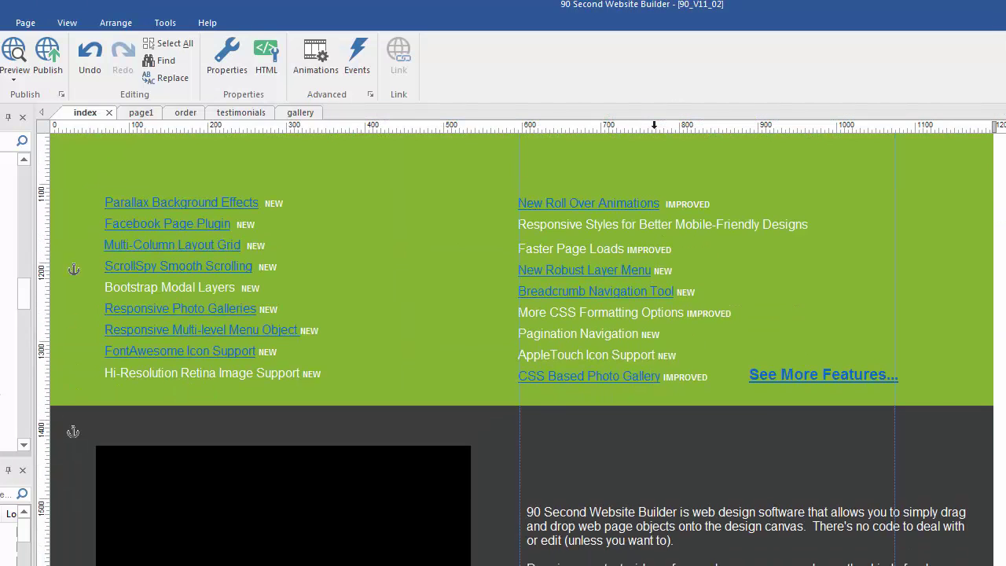
{"action": "scroll", "coordinate": [655, 349], "scroll_direction": "down", "scroll_amount": 13}
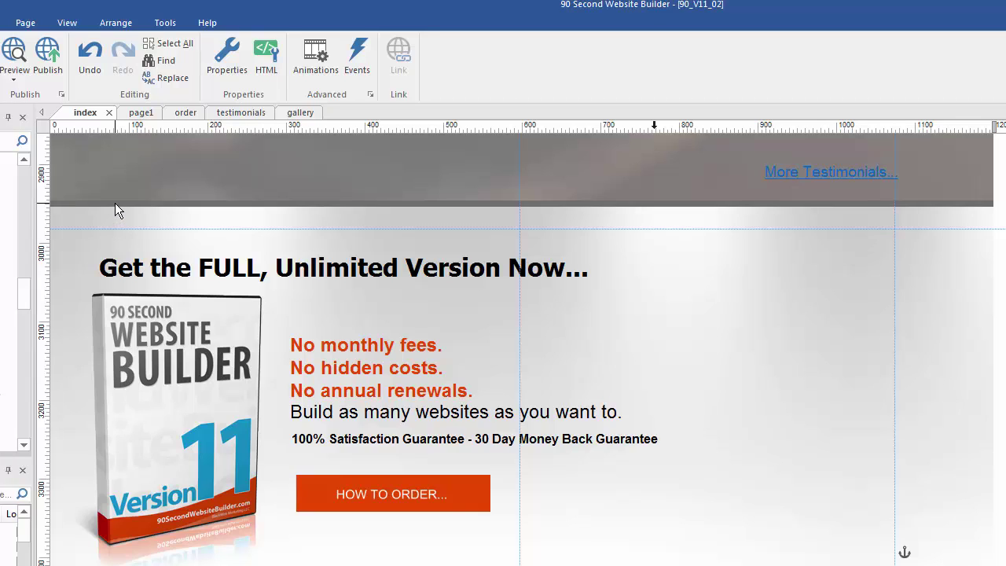
{"action": "left_click", "coordinate": [115, 204]}
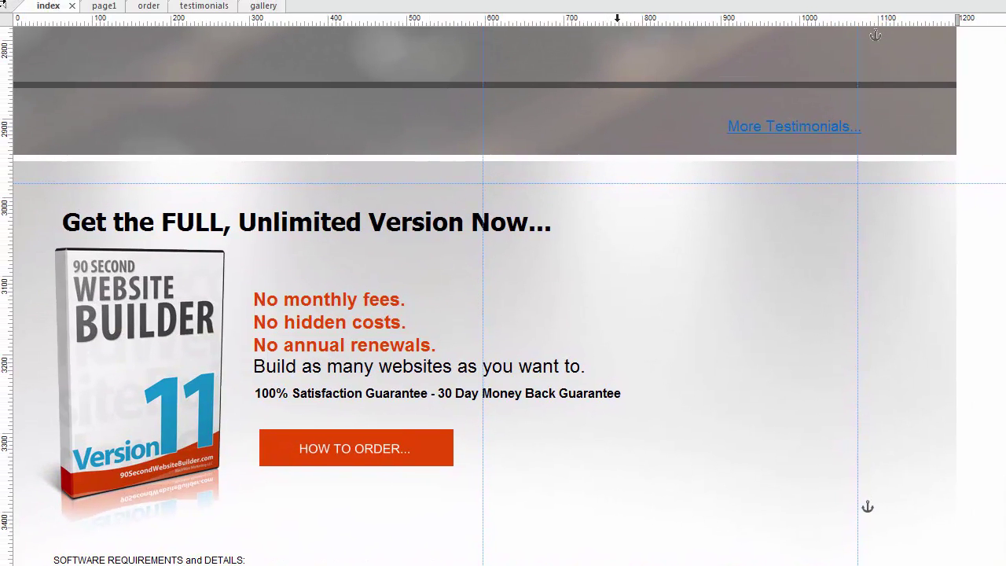
{"action": "left_click", "coordinate": [762, 86]}
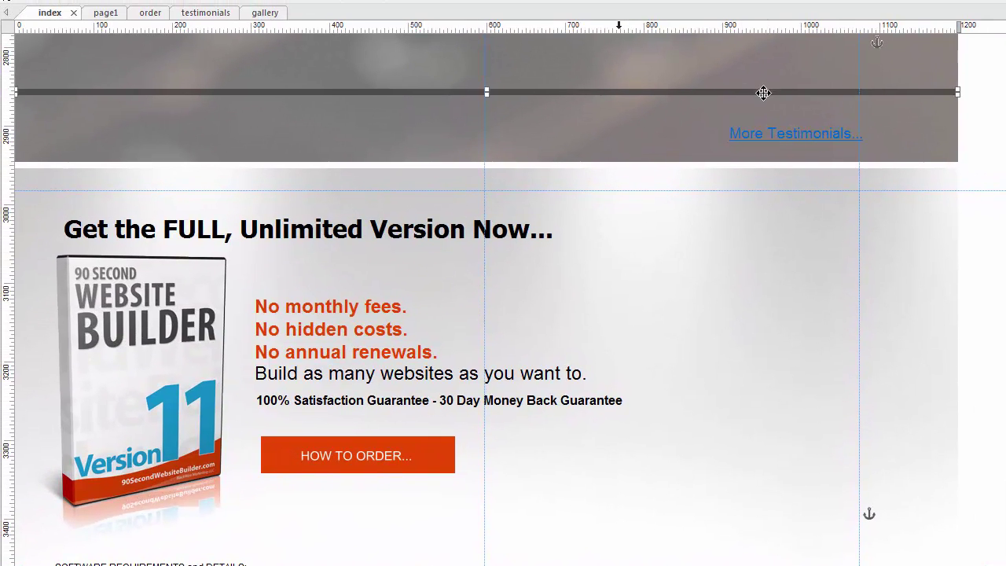
{"action": "left_click_drag", "start_coordinate": [764, 93], "coordinate": [757, 158]}
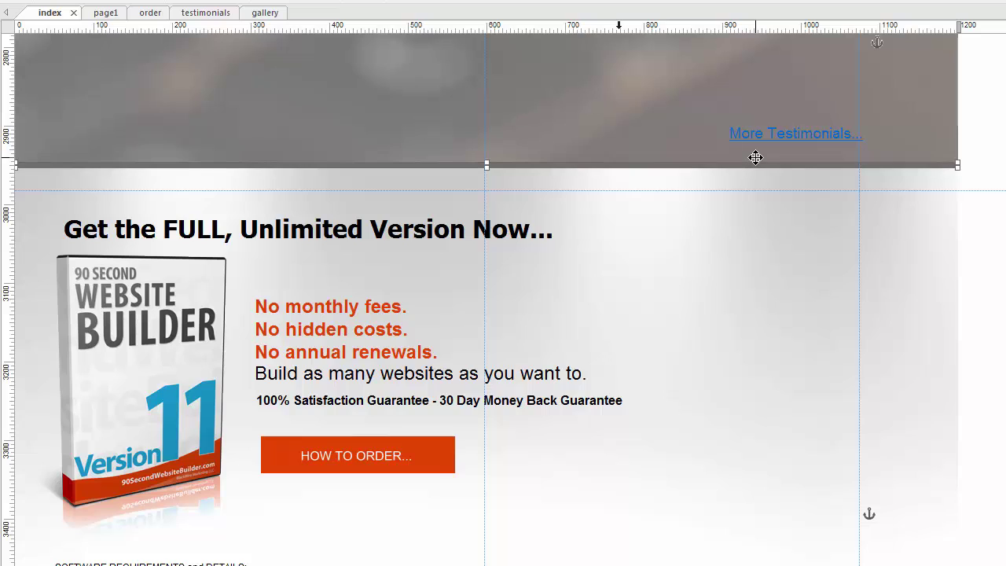
{"action": "left_click", "coordinate": [998, 136]}
Step: Open the order page and inspect the full-width layers behind the logo header and the navigation bar
{"action": "left_click", "coordinate": [151, 14]}
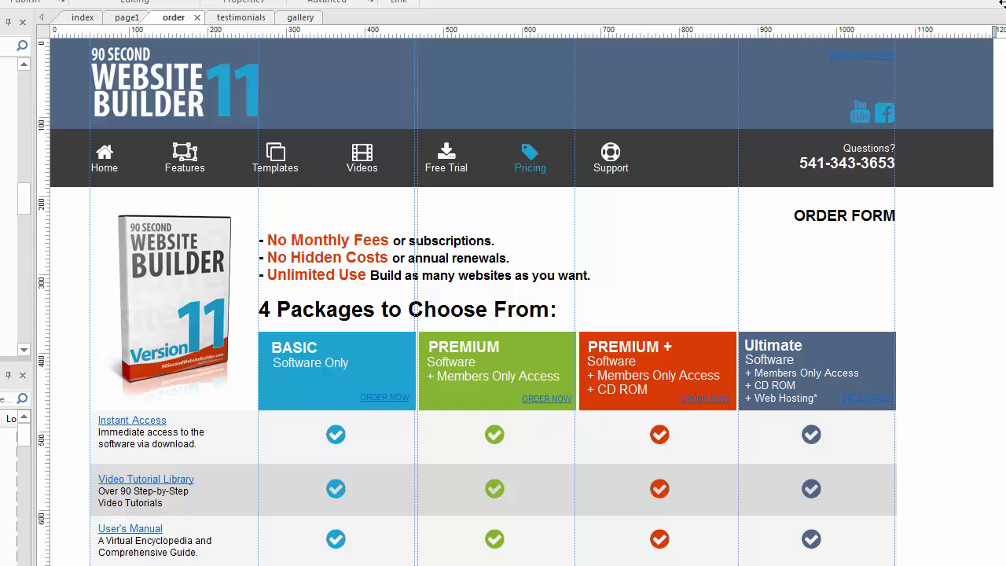
{"action": "left_click", "coordinate": [953, 106]}
{"action": "left_click", "coordinate": [976, 165]}
Step: Inspect the four coloured package header layers in the pricing table and the text objects inside the BASIC and PREMIUM ones
{"action": "scroll", "coordinate": [519, 299], "scroll_direction": "down", "scroll_amount": 3}
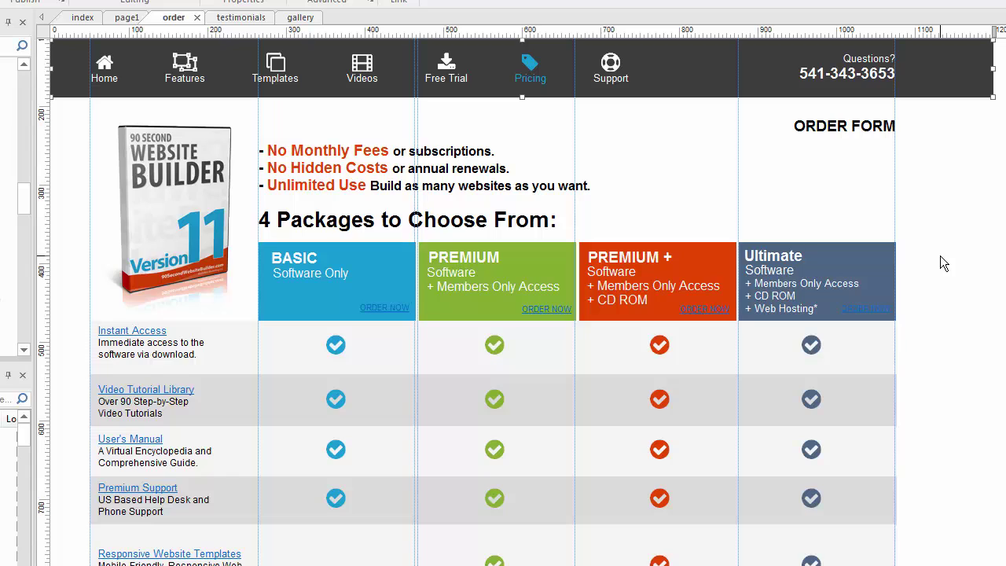
{"action": "left_click", "coordinate": [890, 254]}
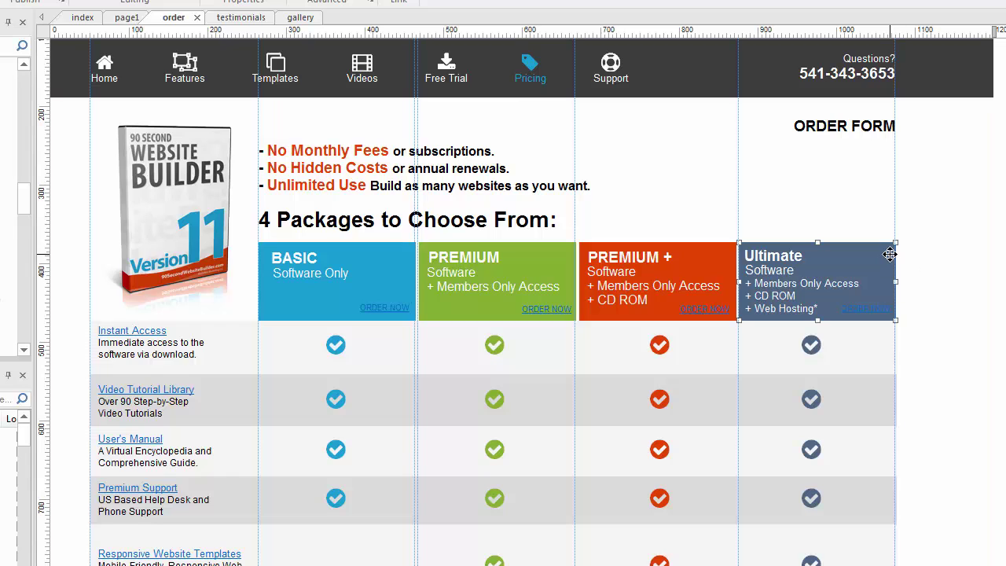
{"action": "left_click", "coordinate": [728, 261]}
{"action": "left_click", "coordinate": [559, 243]}
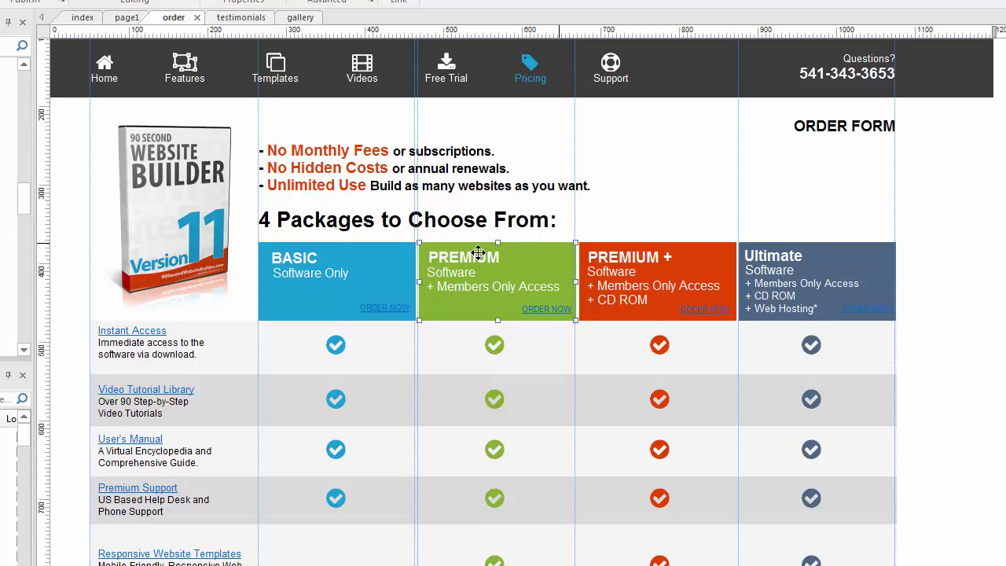
{"action": "left_click", "coordinate": [398, 250]}
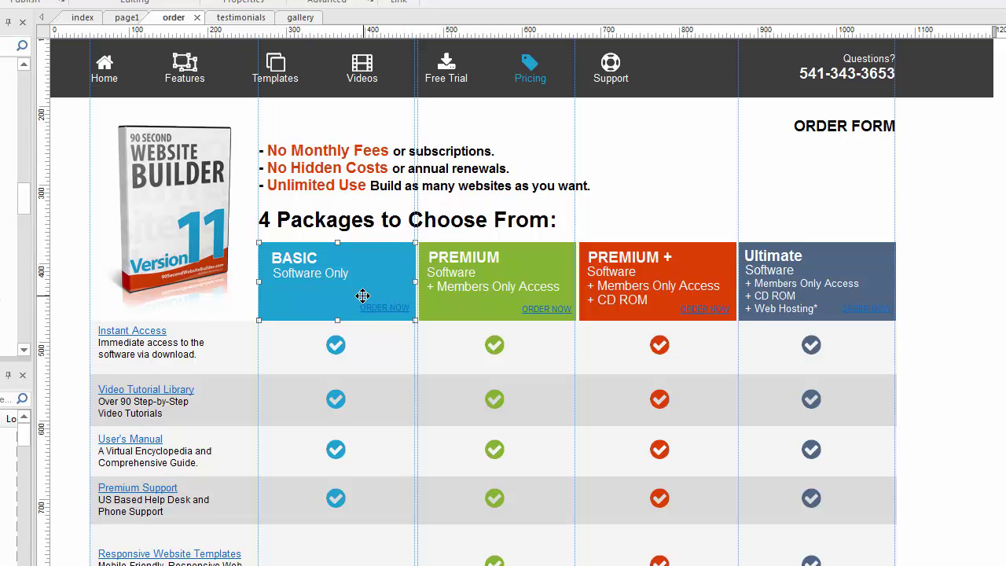
{"action": "left_click", "coordinate": [307, 272]}
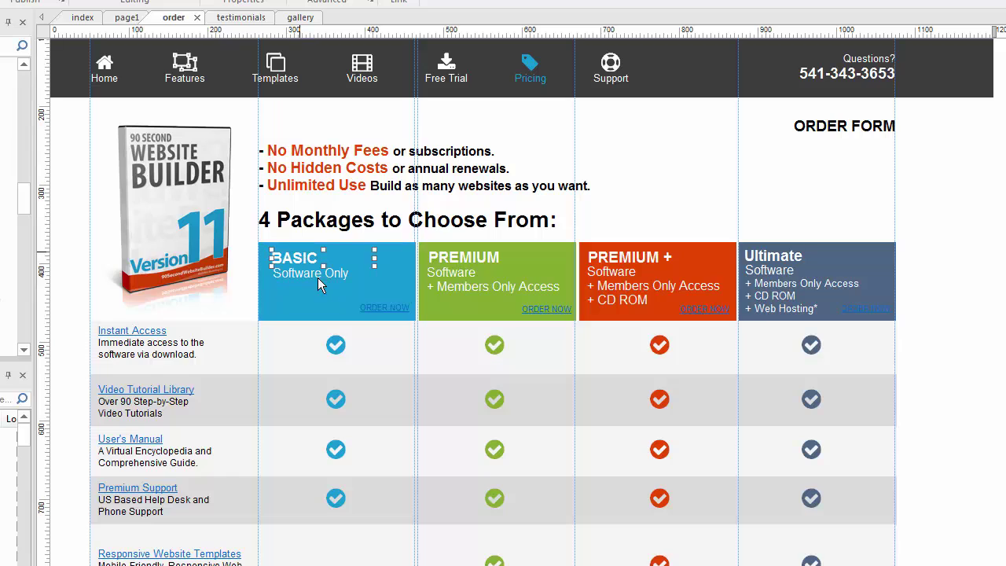
{"action": "left_click", "coordinate": [445, 272]}
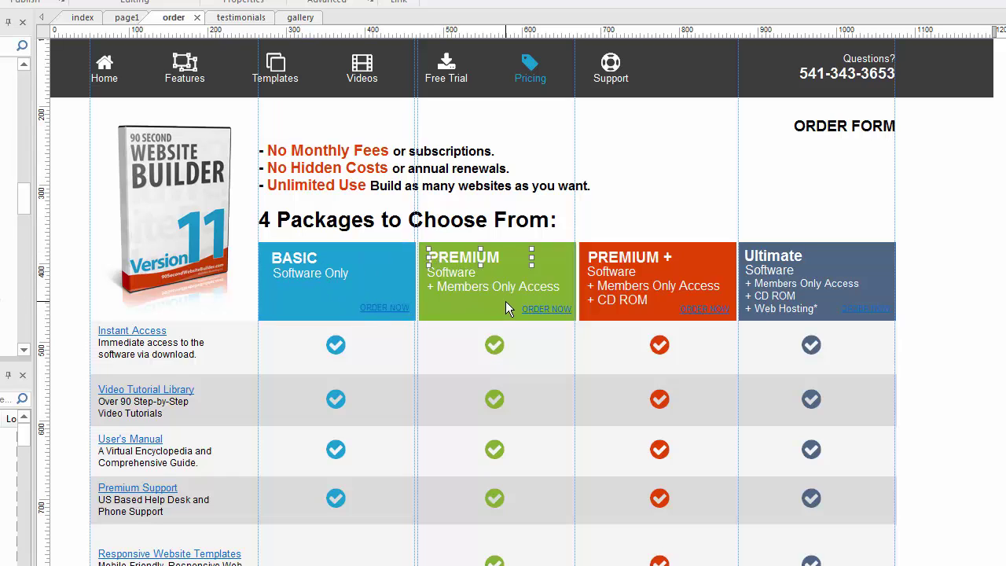
{"action": "left_click", "coordinate": [478, 301]}
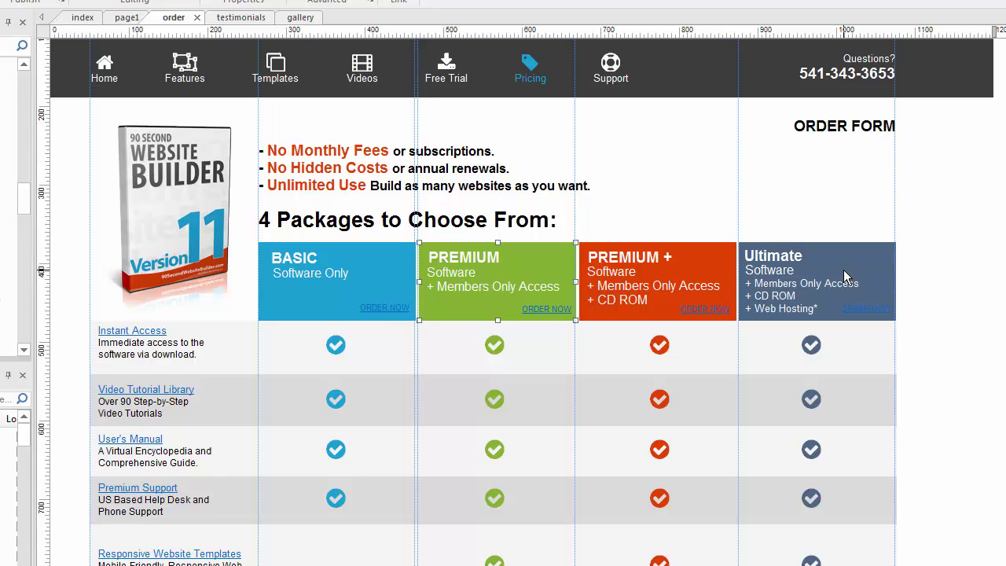
Step: Inspect the large layer behind the pricing table and the row layer holding the "Instant Access" feature
{"action": "left_click", "coordinate": [953, 349]}
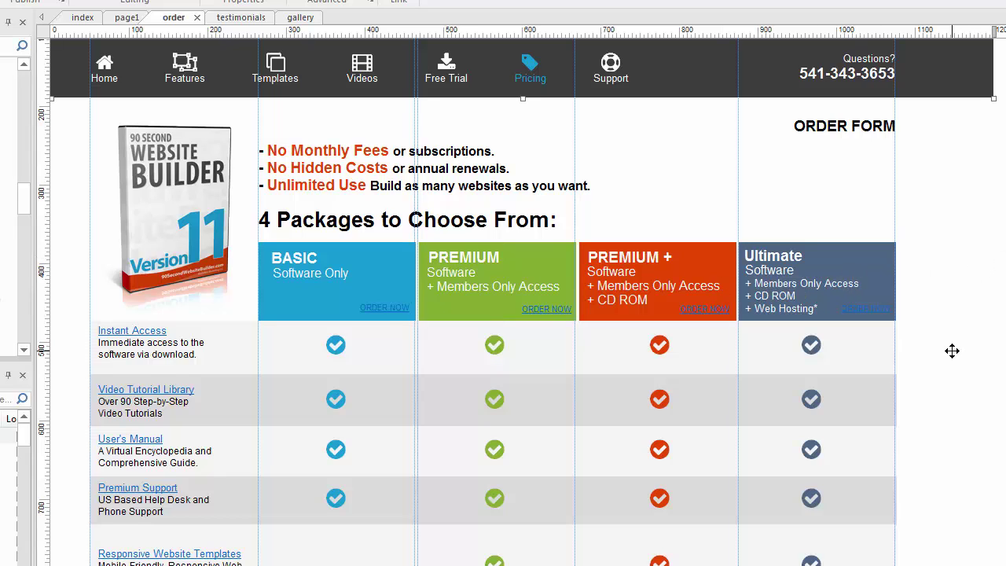
{"action": "scroll", "coordinate": [954, 345], "scroll_direction": "down", "scroll_amount": 2}
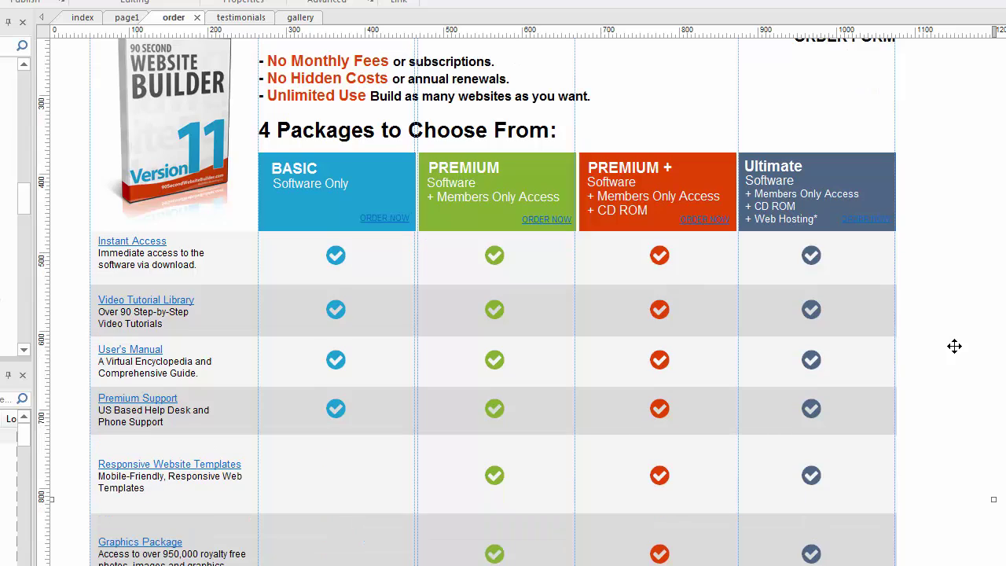
{"action": "left_click", "coordinate": [229, 263]}
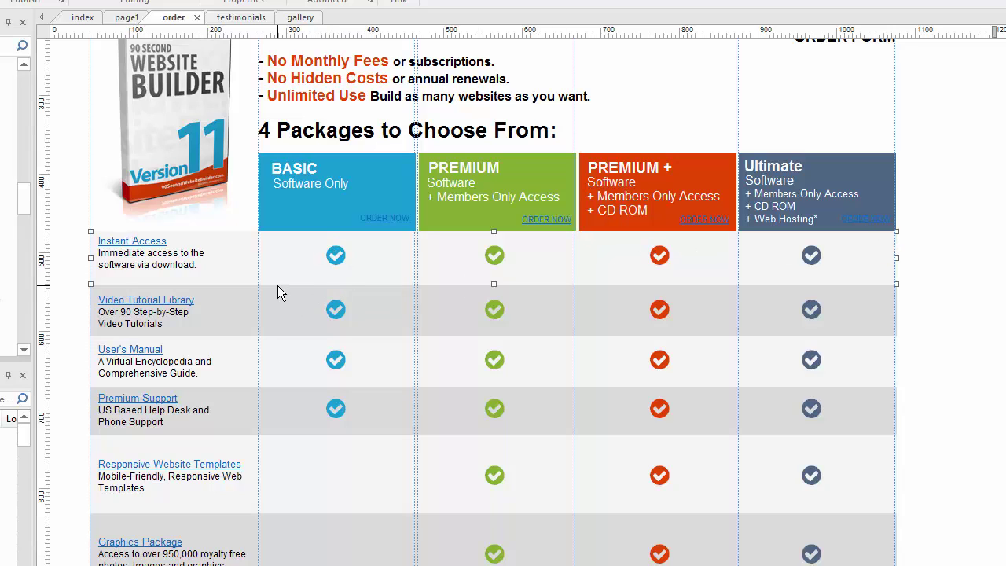
Step: Inspect the row layer behind the Video Tutorial Library feature and review the remaining feature rows of the pricing table
{"action": "left_click", "coordinate": [876, 314]}
{"action": "scroll", "coordinate": [494, 302], "scroll_direction": "down", "scroll_amount": 3}
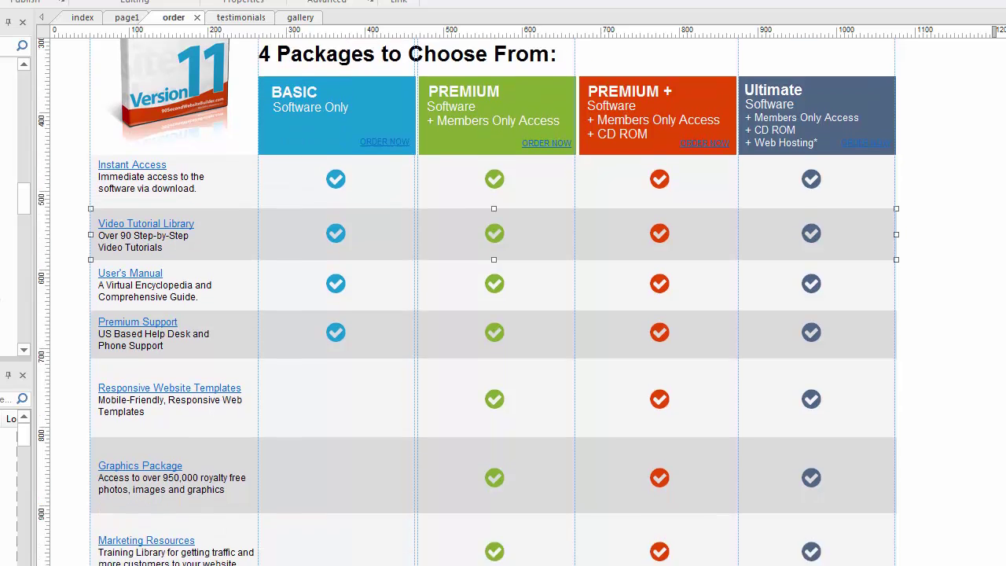
{"action": "scroll", "coordinate": [494, 302], "scroll_direction": "down", "scroll_amount": 2}
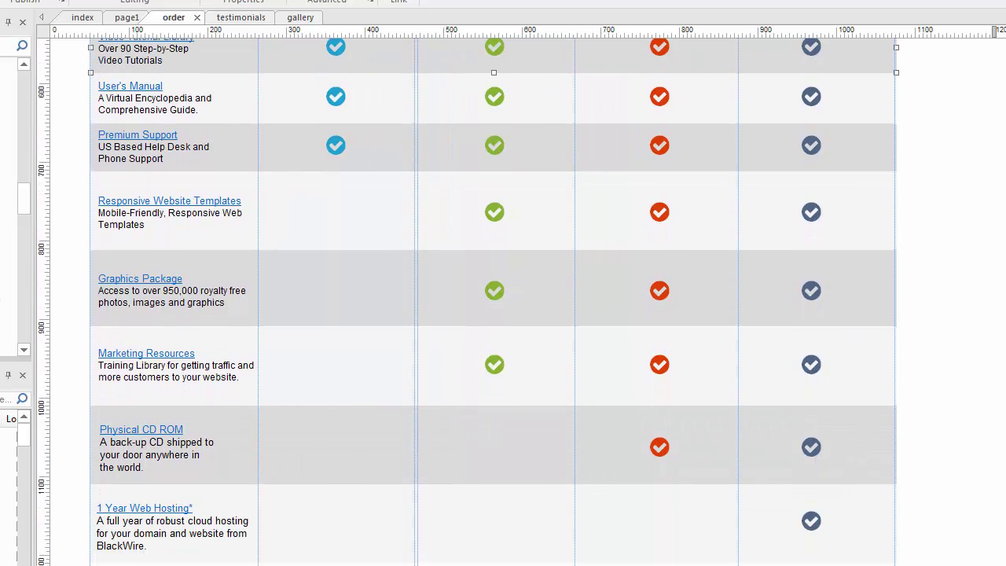
{"action": "scroll", "coordinate": [676, 278], "scroll_direction": "down", "scroll_amount": 7}
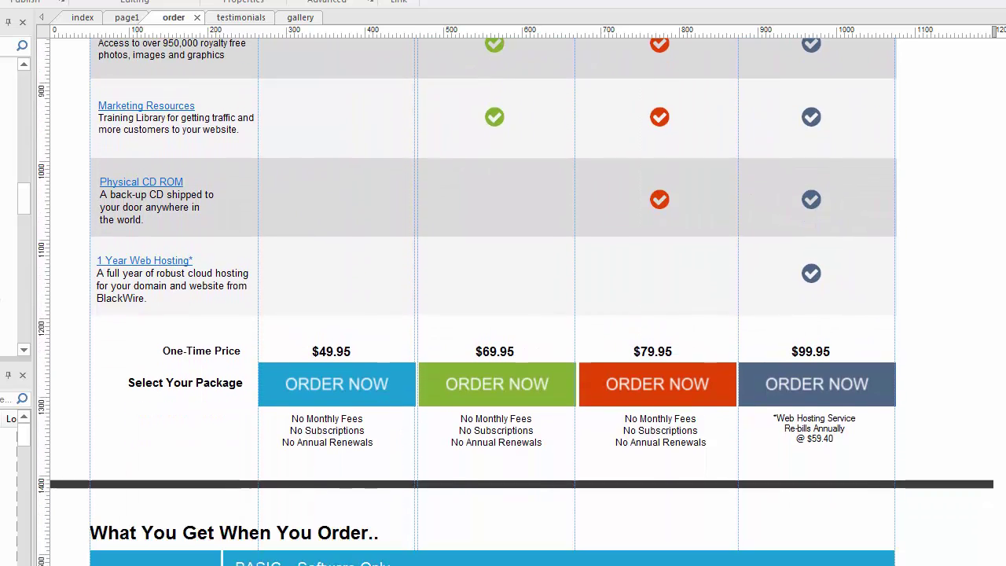
Step: Inspect the red and blue ORDER NOW objects and the full-width dark divider layer beneath the prices
{"action": "left_click", "coordinate": [676, 278]}
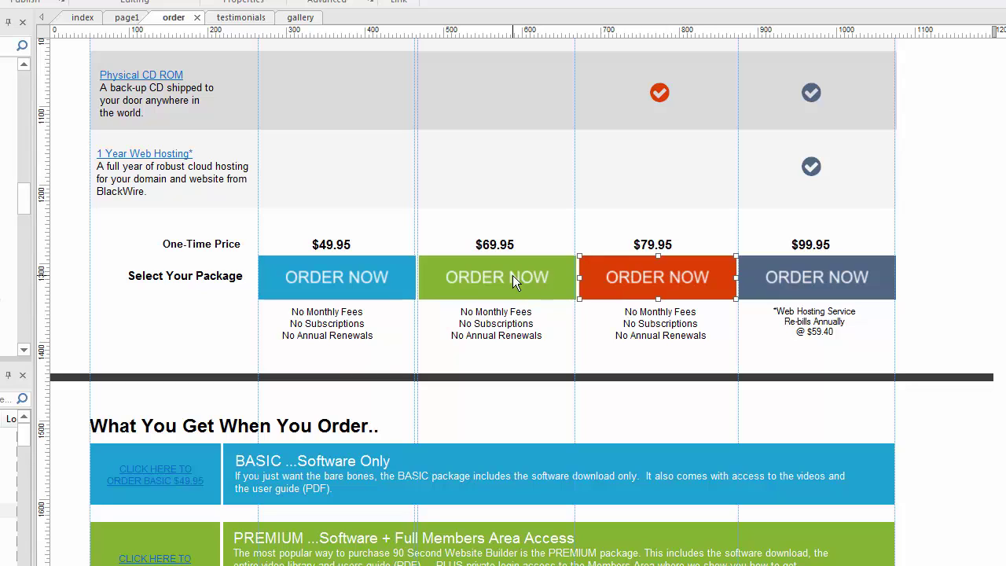
{"action": "left_click", "coordinate": [358, 272]}
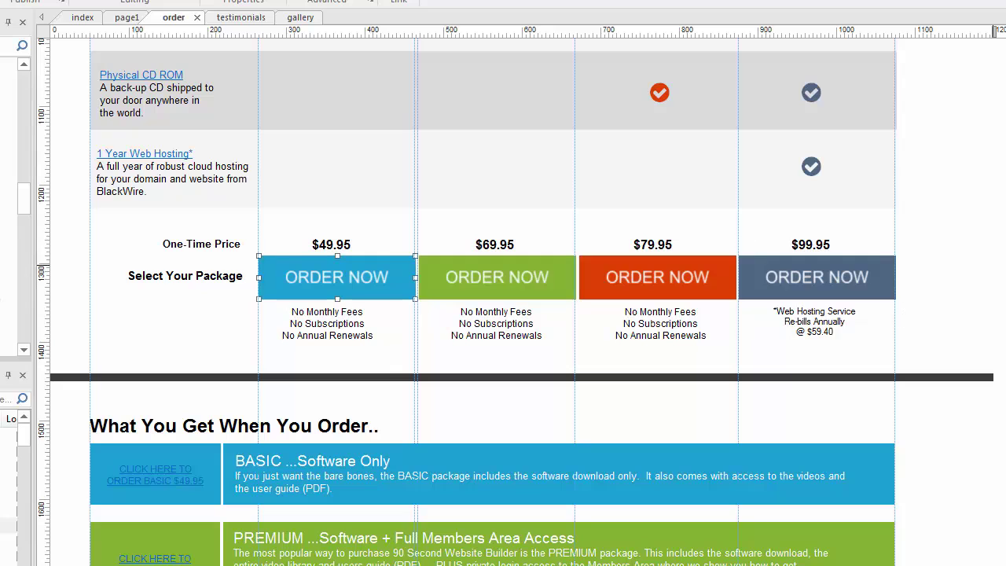
{"action": "left_click", "coordinate": [820, 377]}
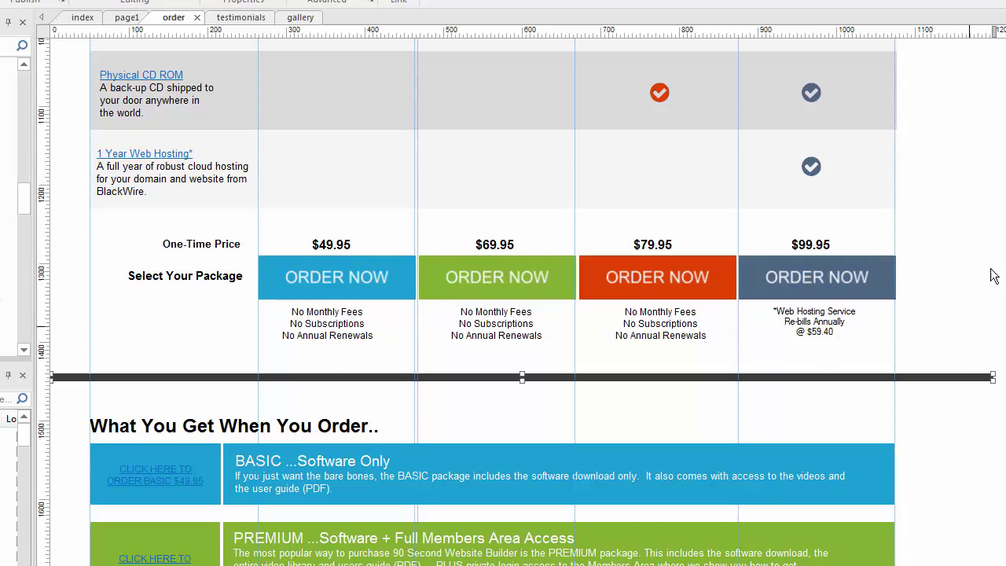
Step: Examine the package description layers under "What You Get When You Order.." and the coloured testimonial layers below the UPGRADES section
{"action": "scroll", "coordinate": [957, 328], "scroll_direction": "down", "scroll_amount": 3}
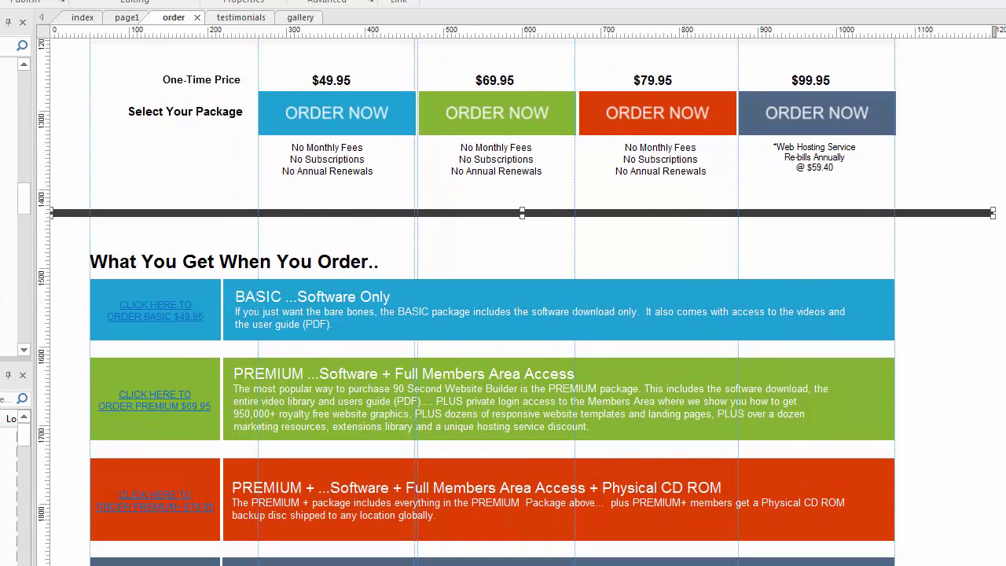
{"action": "scroll", "coordinate": [843, 289], "scroll_direction": "down", "scroll_amount": 1}
{"action": "scroll", "coordinate": [493, 314], "scroll_direction": "down", "scroll_amount": 10}
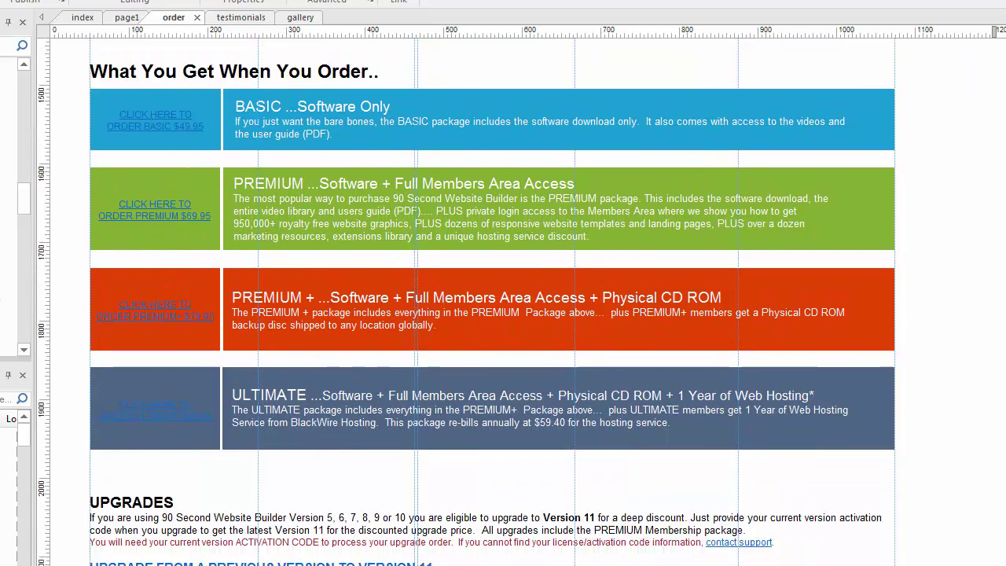
{"action": "scroll", "coordinate": [494, 315], "scroll_direction": "down", "scroll_amount": 2}
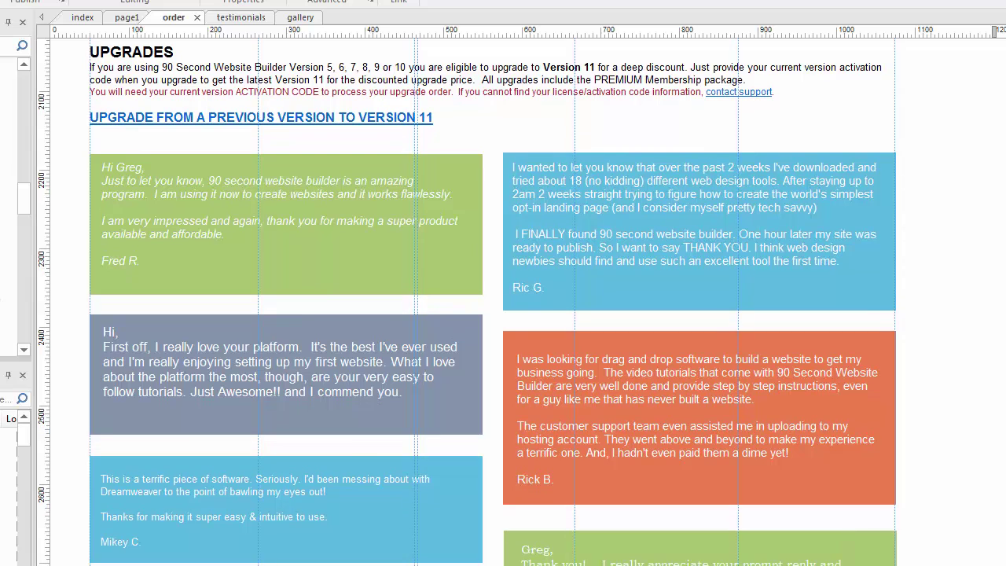
{"action": "scroll", "coordinate": [493, 314], "scroll_direction": "up", "scroll_amount": 1}
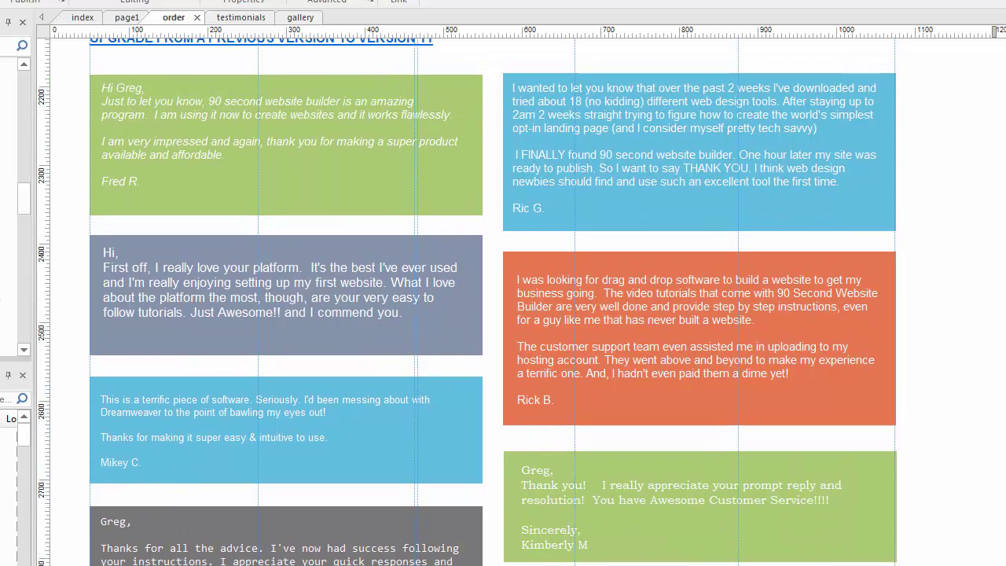
{"action": "left_click", "coordinate": [857, 226]}
{"action": "left_click", "coordinate": [458, 208]}
{"action": "scroll", "coordinate": [493, 314], "scroll_direction": "down", "scroll_amount": 5}
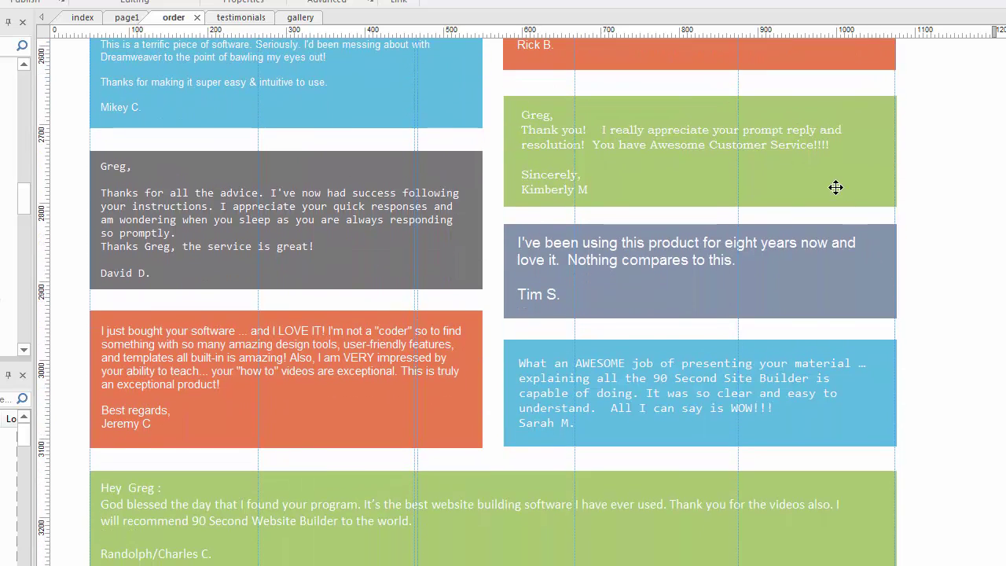
Step: Check the opacity setting in the properties of the green half-width testimonial layer, leaving its settings unchanged
{"action": "left_click", "coordinate": [836, 188]}
{"action": "left_click", "coordinate": [884, 182]}
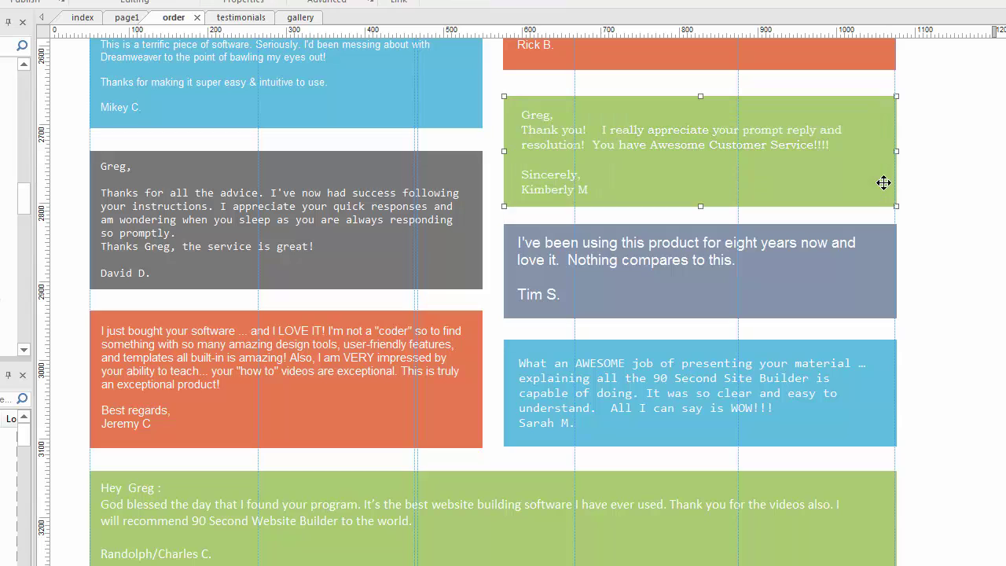
{"action": "double_click", "coordinate": [884, 183]}
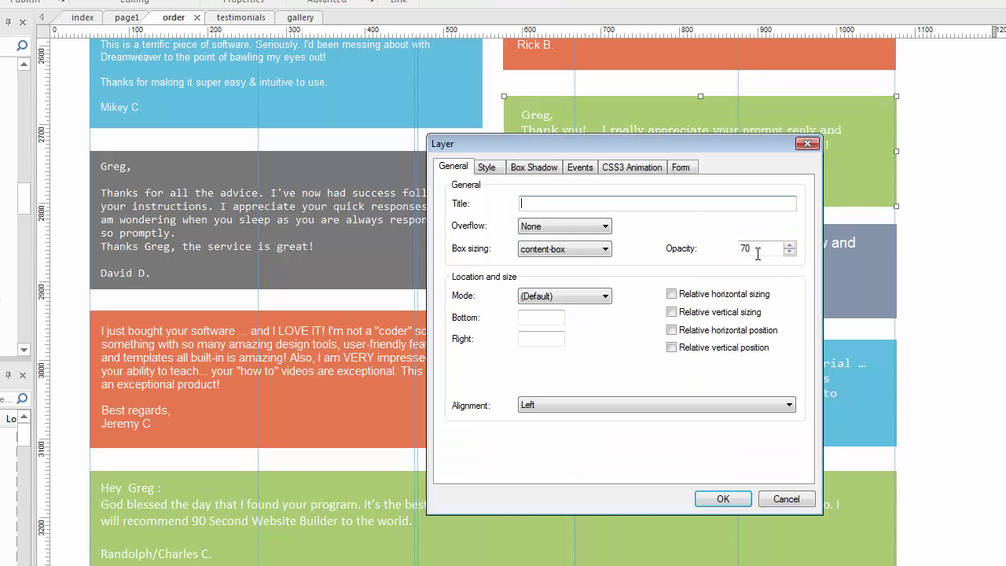
{"action": "left_click", "coordinate": [786, 499]}
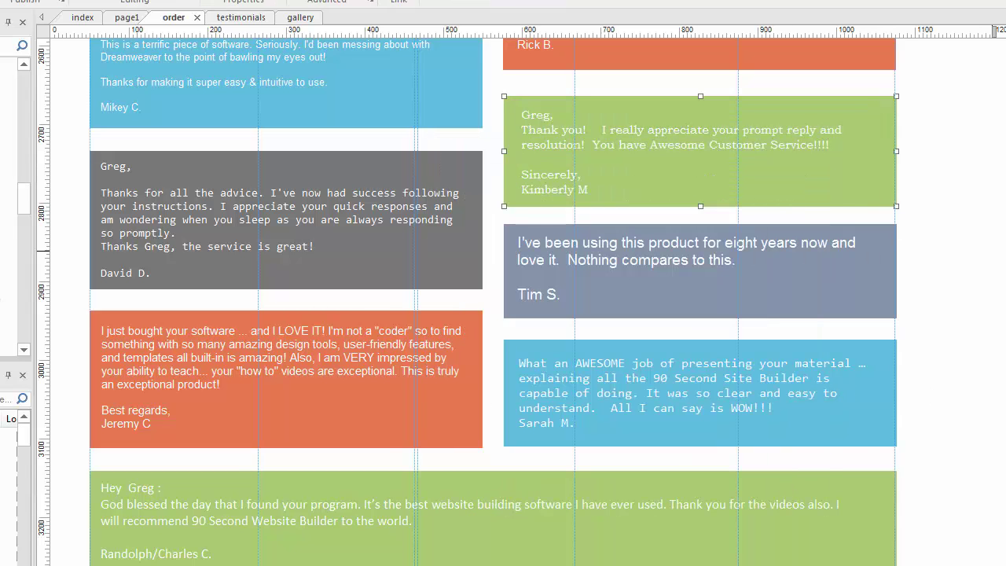
Step: Move the "SOFTWARE REQUIREMENTS and DETAILS" text object slightly up and to the right above the footer
{"action": "scroll", "coordinate": [515, 300], "scroll_direction": "down", "scroll_amount": 3}
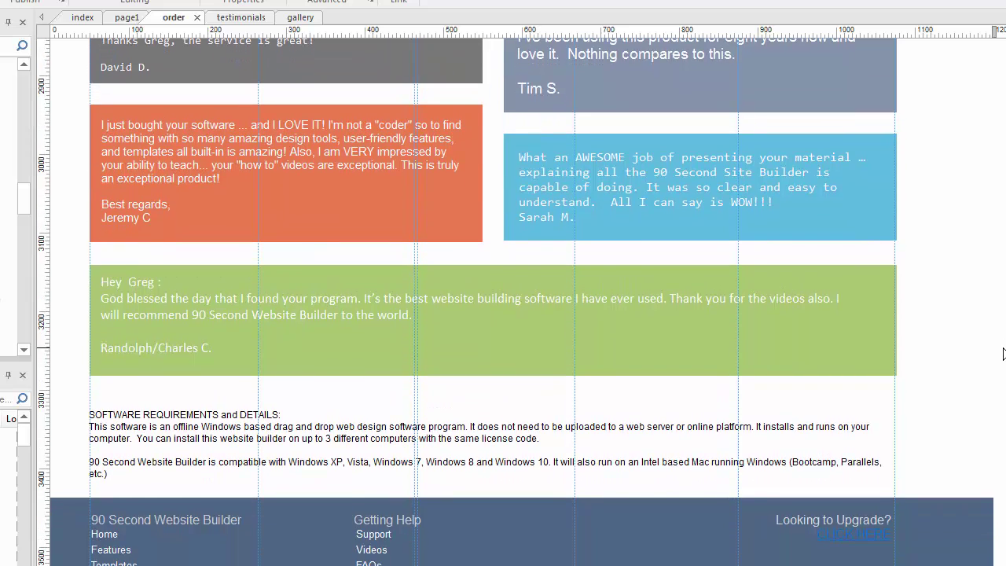
{"action": "left_click", "coordinate": [374, 424]}
{"action": "mouse_move", "coordinate": [181, 422]}
{"action": "left_mouse_down"}
{"action": "mouse_move", "coordinate": [174, 383]}
{"action": "mouse_move", "coordinate": [292, 429]}
{"action": "mouse_move", "coordinate": [176, 409]}
{"action": "mouse_move", "coordinate": [180, 416]}
{"action": "left_mouse_up"}
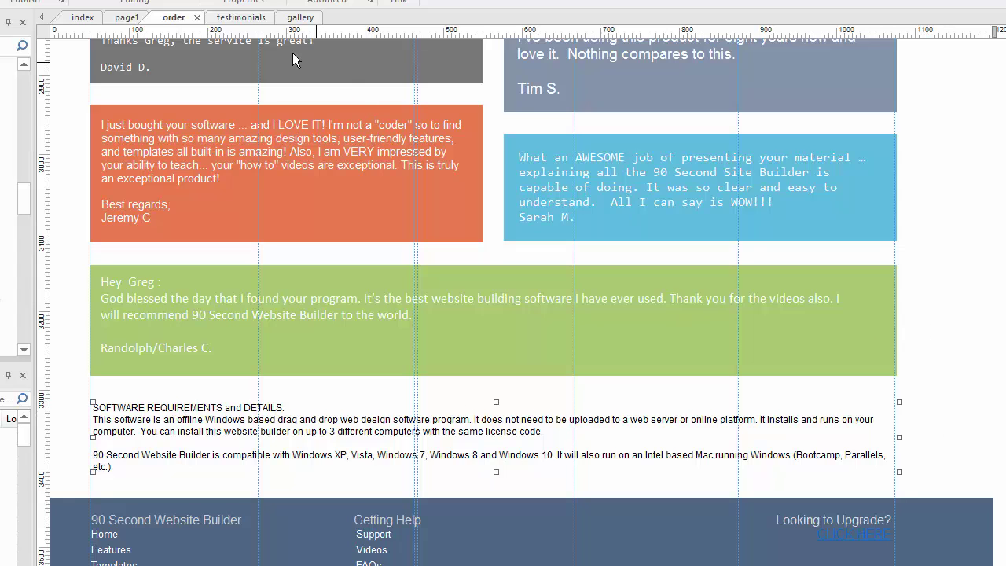
Step: Open the testimonials page and inspect the background area behind the testimonial slideshow and the product box image
{"action": "left_click", "coordinate": [245, 17]}
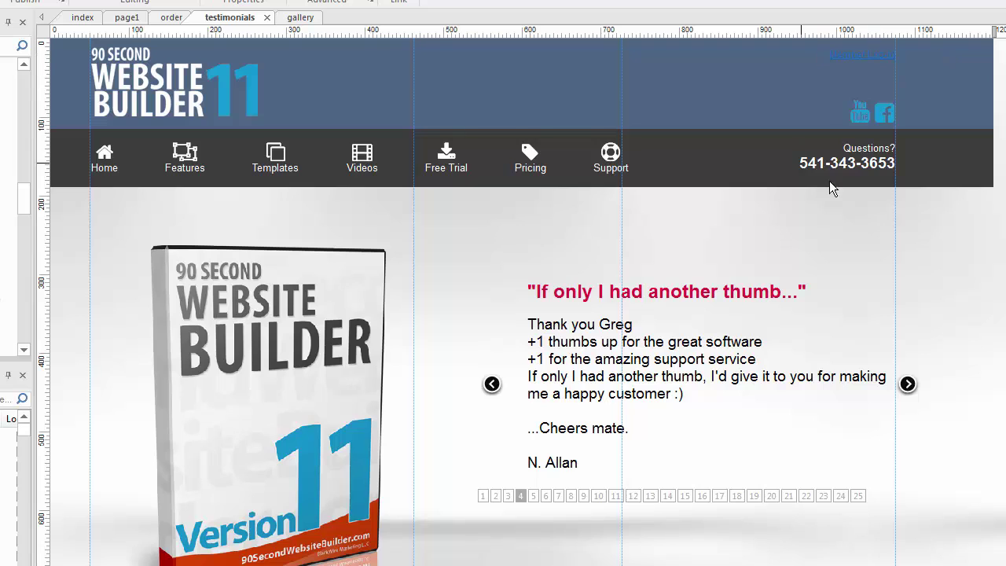
{"action": "scroll", "coordinate": [896, 182], "scroll_direction": "down", "scroll_amount": 3}
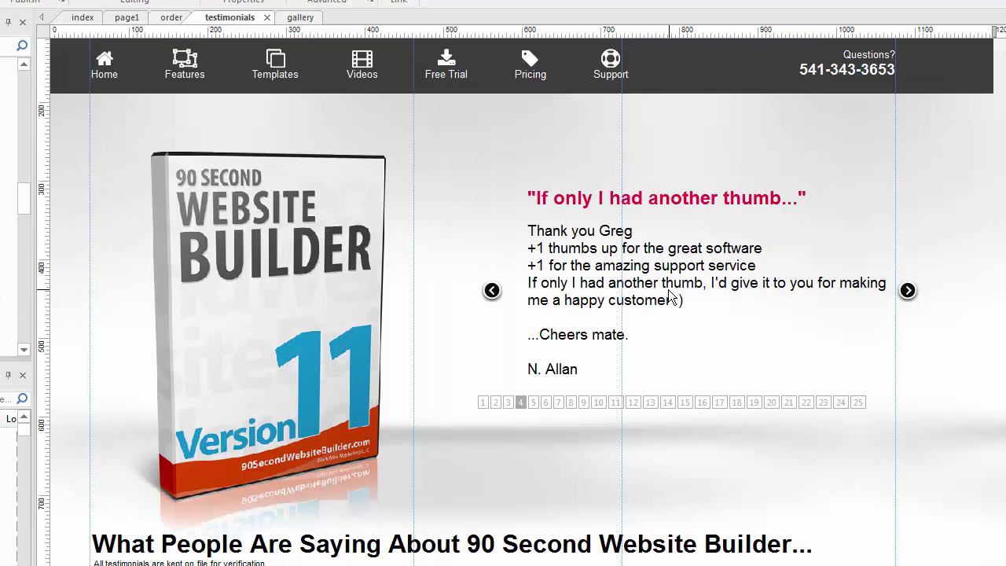
{"action": "left_click", "coordinate": [838, 245]}
{"action": "left_click", "coordinate": [329, 296]}
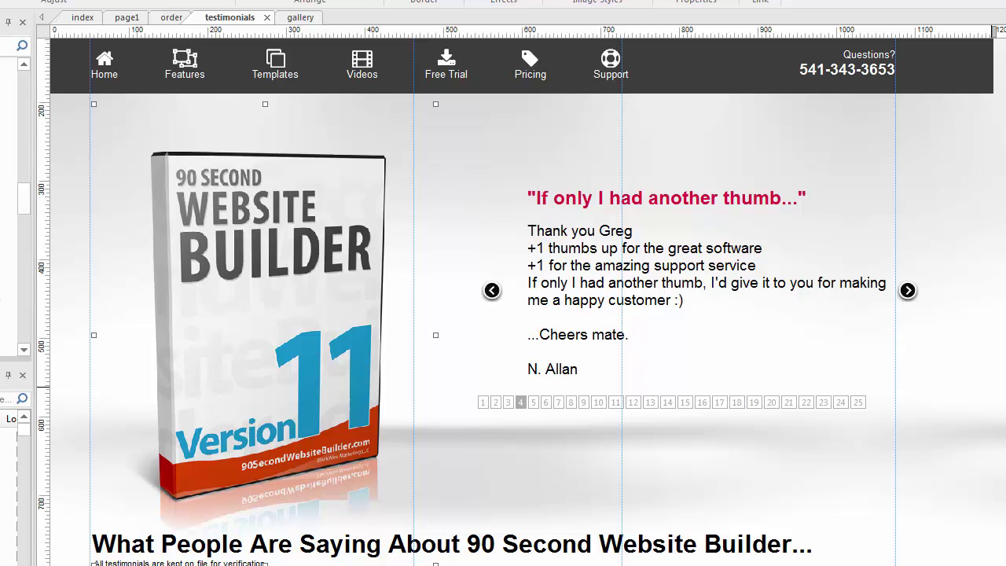
Step: Inspect the blue testimonial layer and the quoted text beside it, and review the page's other testimonial boxes
{"action": "scroll", "coordinate": [899, 227], "scroll_direction": "down", "scroll_amount": 6}
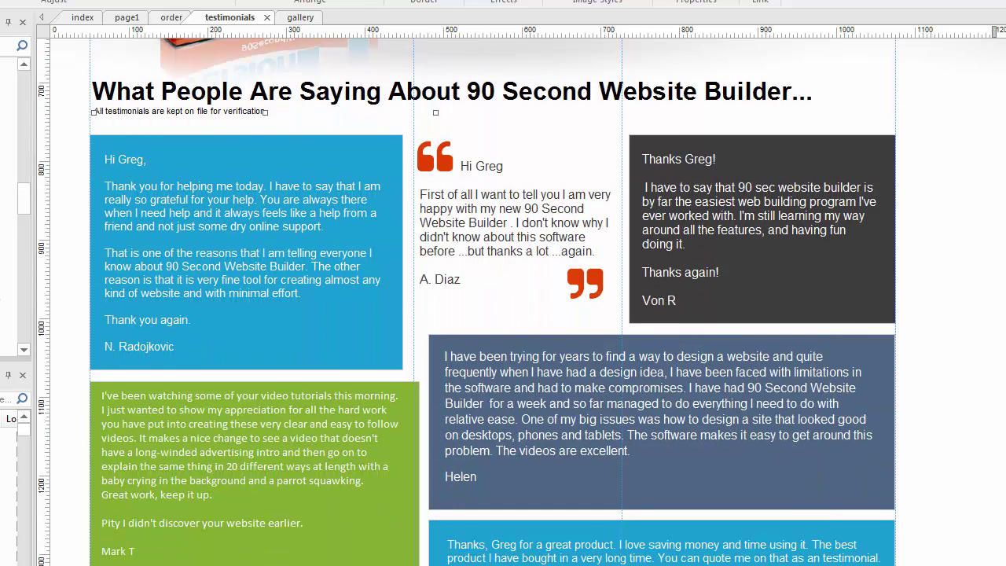
{"action": "left_click", "coordinate": [264, 152]}
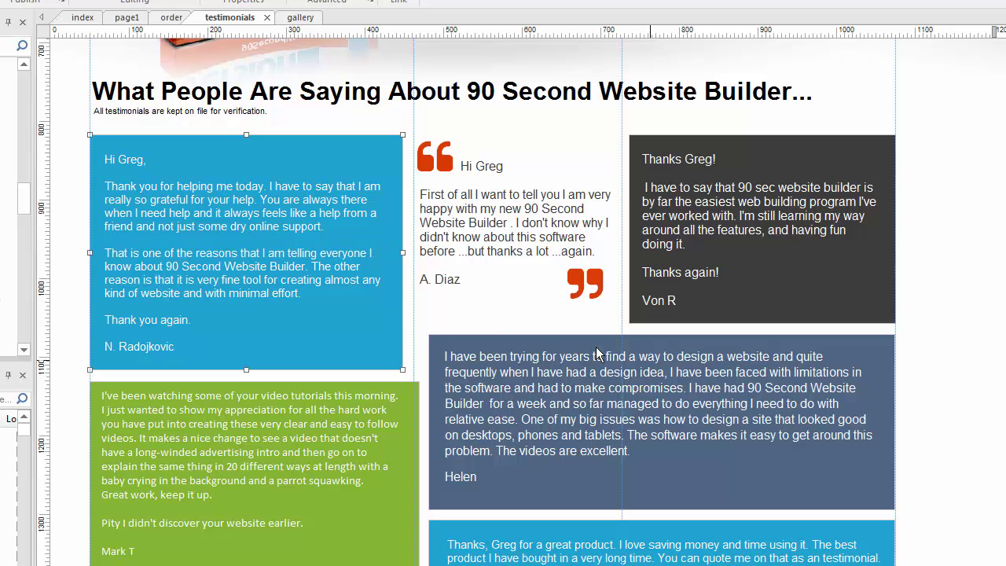
{"action": "left_click", "coordinate": [491, 234]}
{"action": "scroll", "coordinate": [503, 314], "scroll_direction": "down", "scroll_amount": 10}
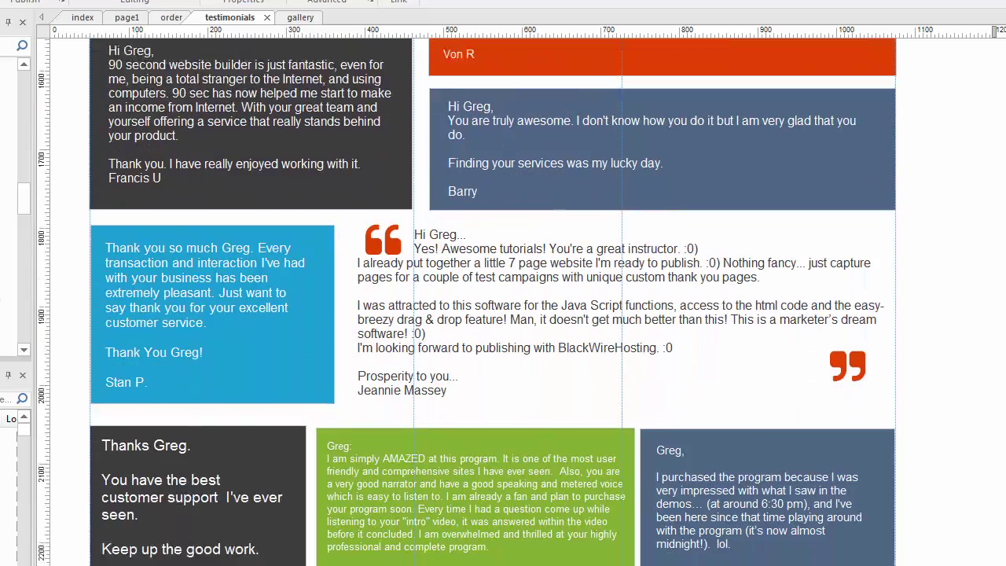
{"action": "scroll", "coordinate": [503, 314], "scroll_direction": "up", "scroll_amount": 17}
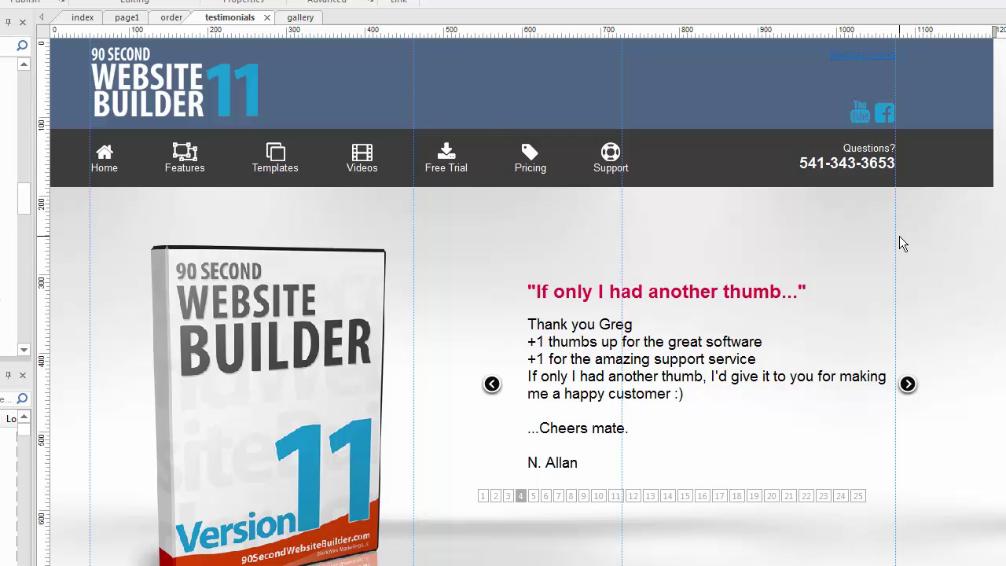
Step: Return to page1 and display the available Mode options in the dark full-width layer's properties
{"action": "left_click", "coordinate": [127, 17]}
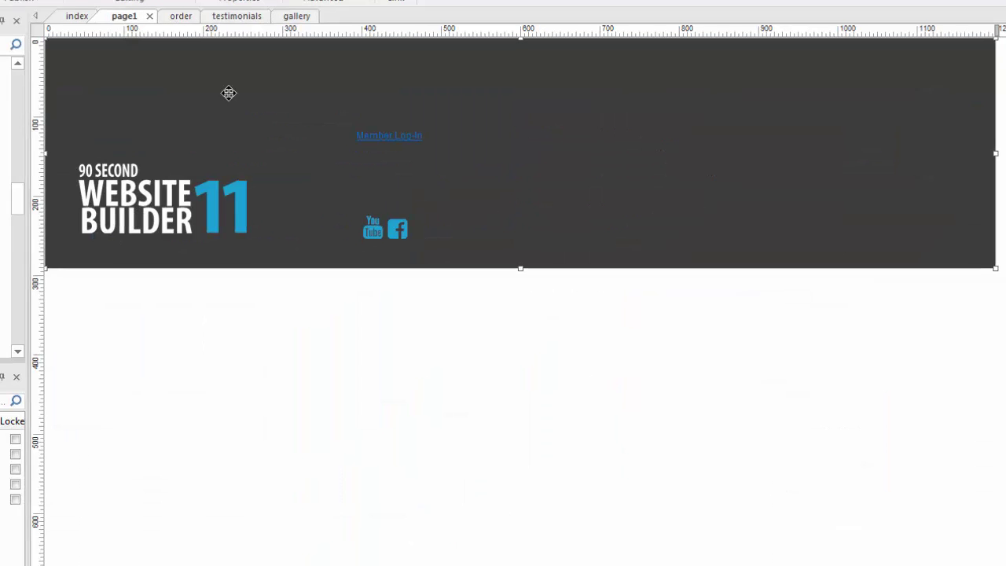
{"action": "double_click", "coordinate": [655, 141]}
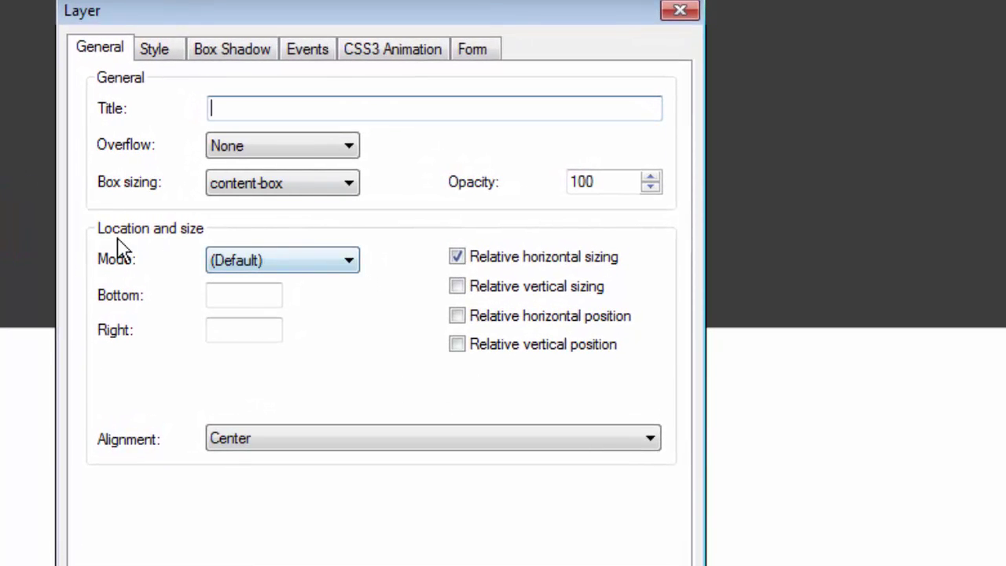
{"action": "left_click", "coordinate": [341, 260]}
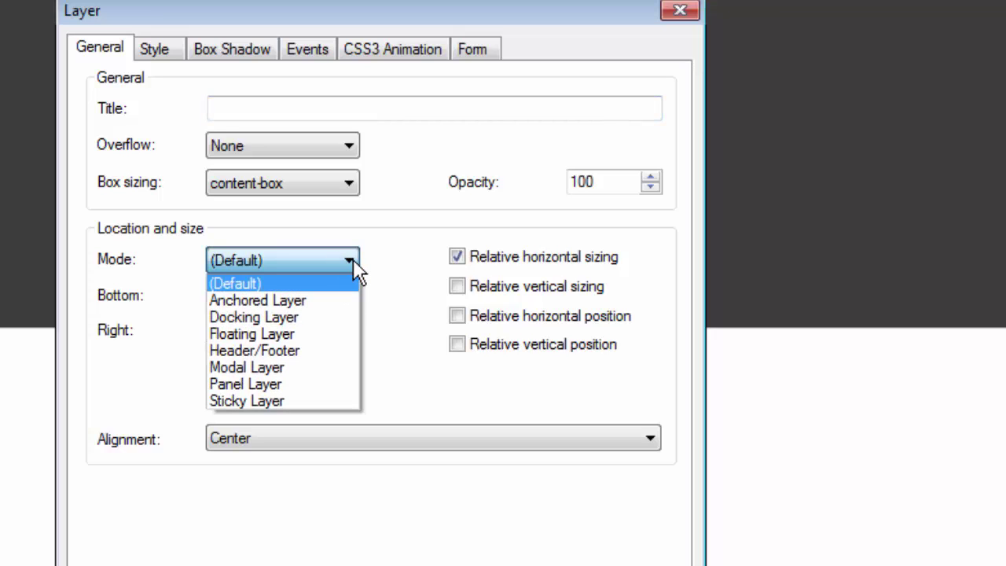